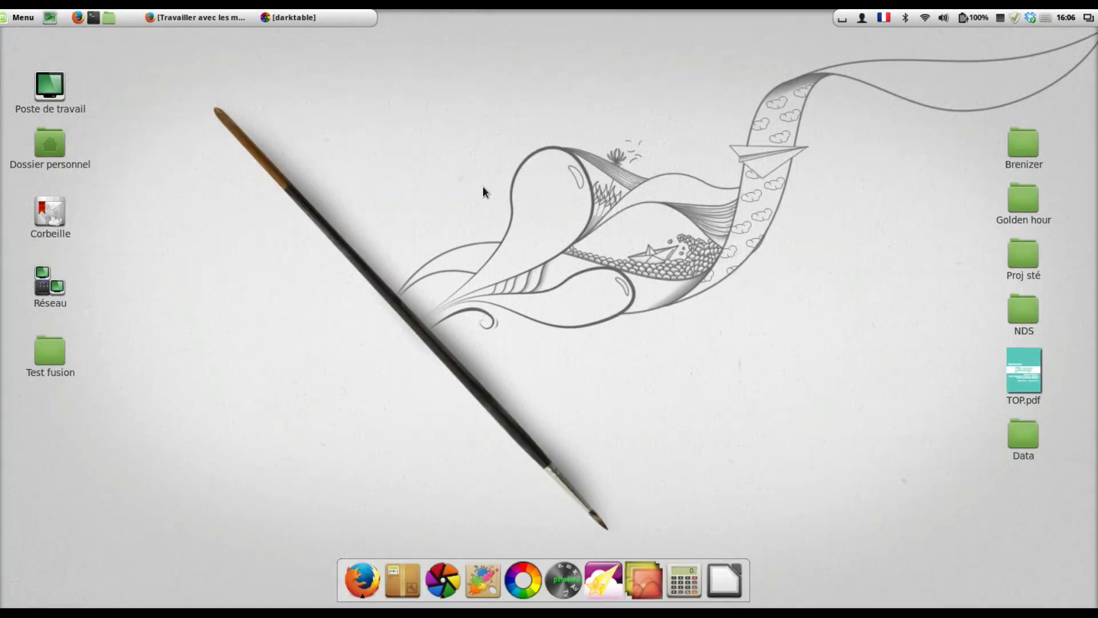
- Switch to Firefox and skim the Pixls.us article "Luminosity Masking in darktable" alongside the open luminosity mask tutorial
click(153, 19)
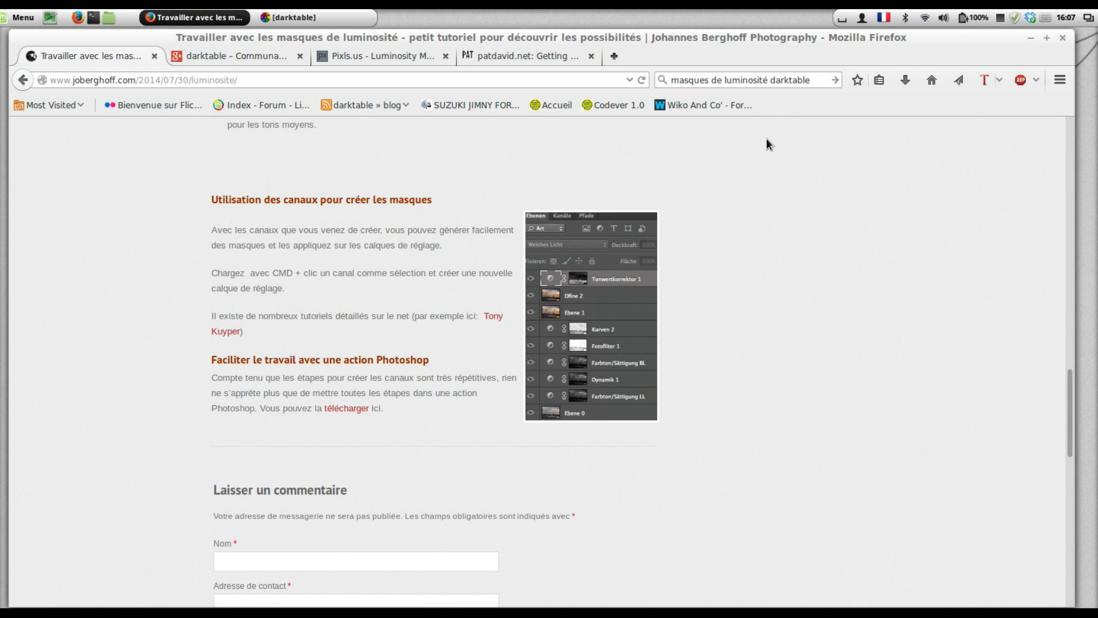
click(414, 56)
scroll(799, 331, up, 20)
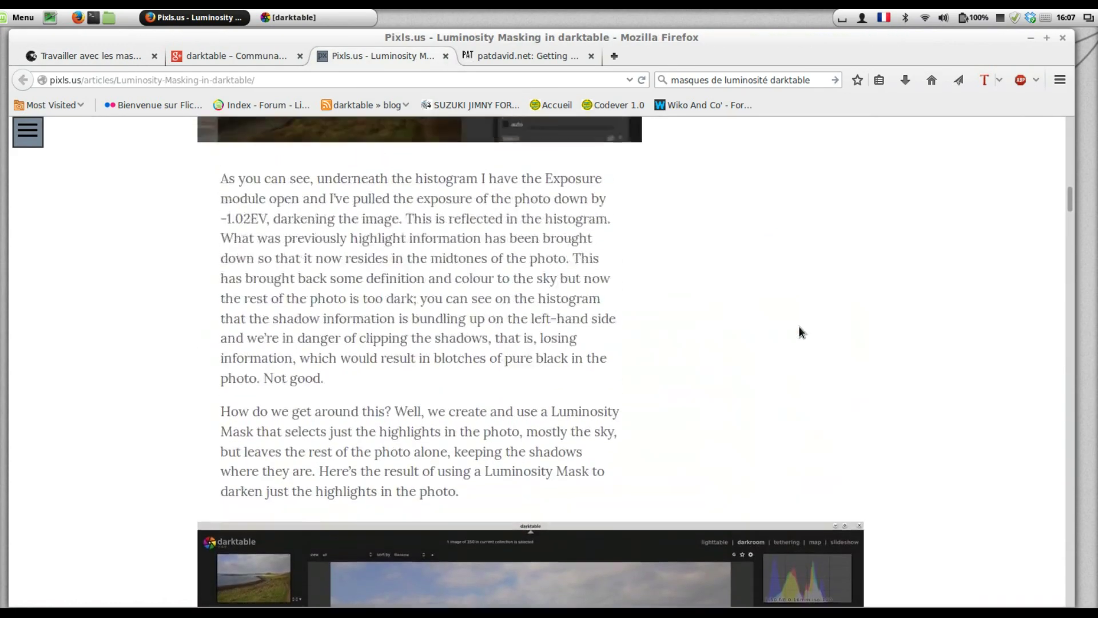
scroll(794, 324, up, 15)
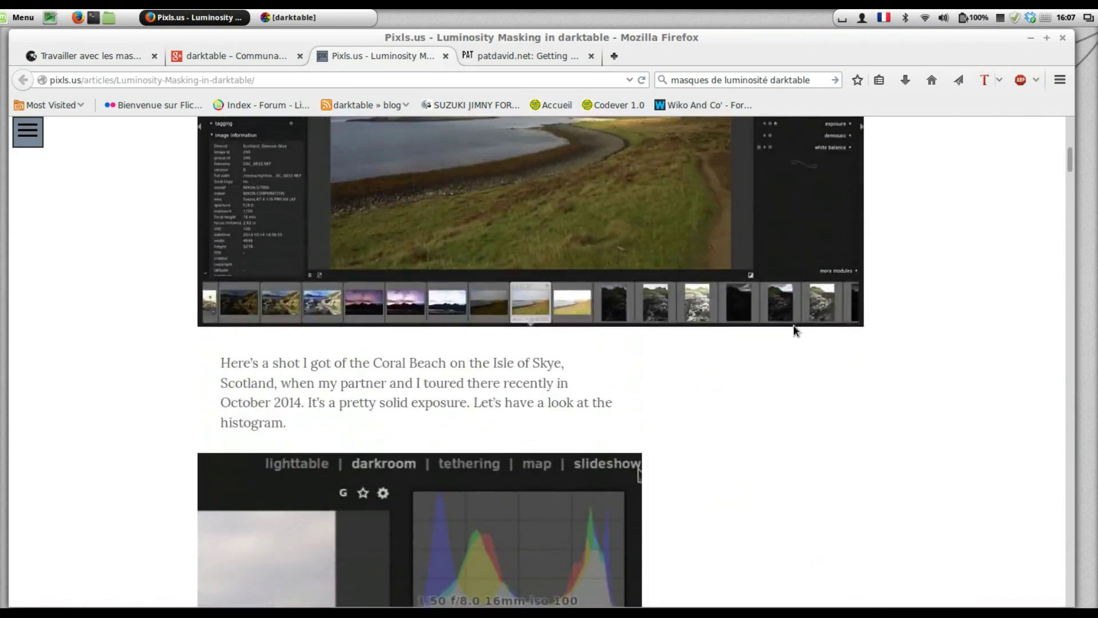
scroll(794, 323, up, 5)
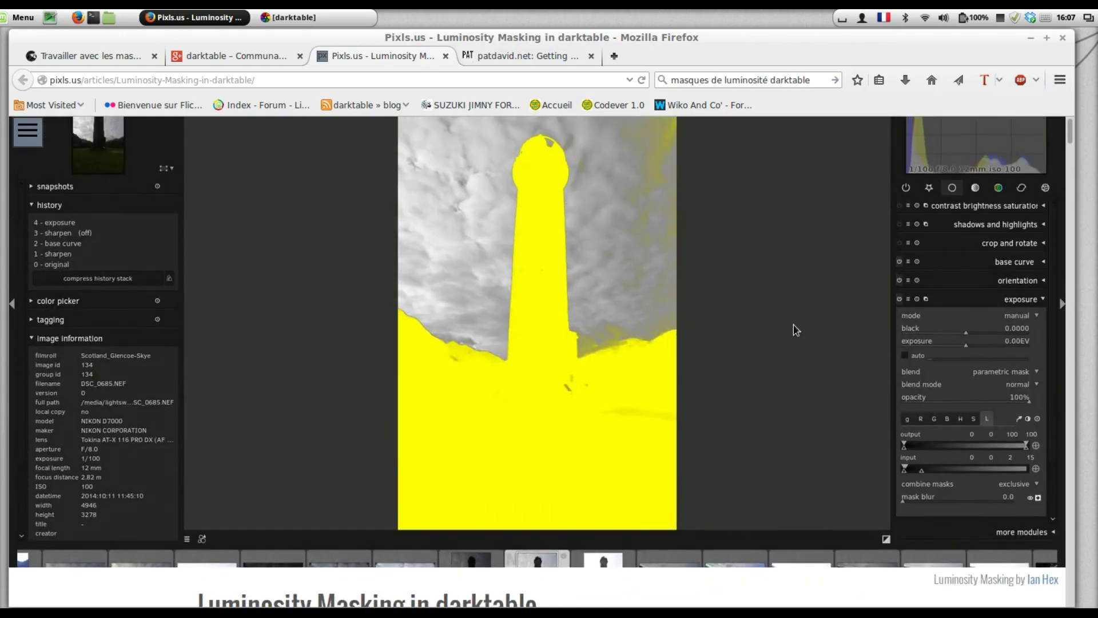
scroll(794, 324, down, 8)
scroll(789, 331, down, 12)
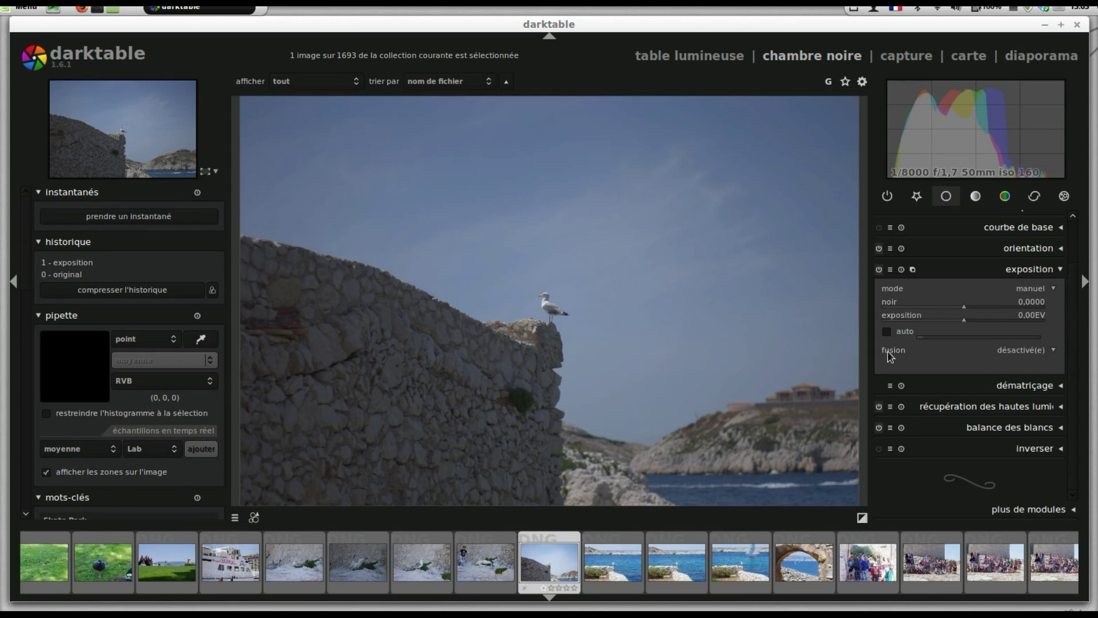
- Set the exposure module's blending to "masque paramétrique" and switch between the g and L channel conditions, ending on L
click(1016, 353)
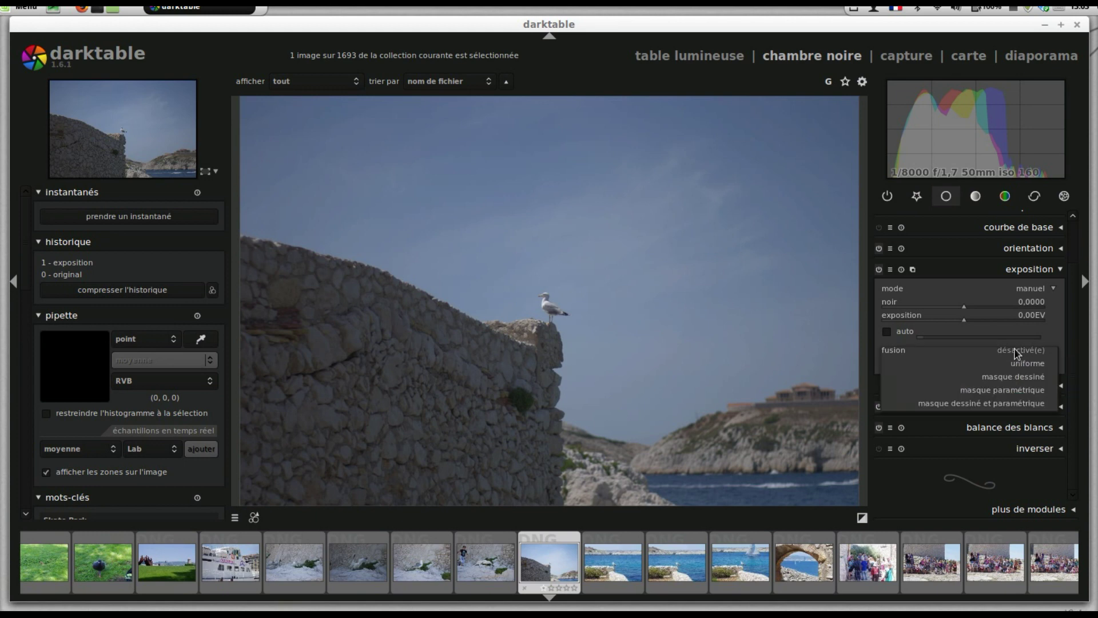
click(1028, 391)
drag(1076, 346, 1078, 356)
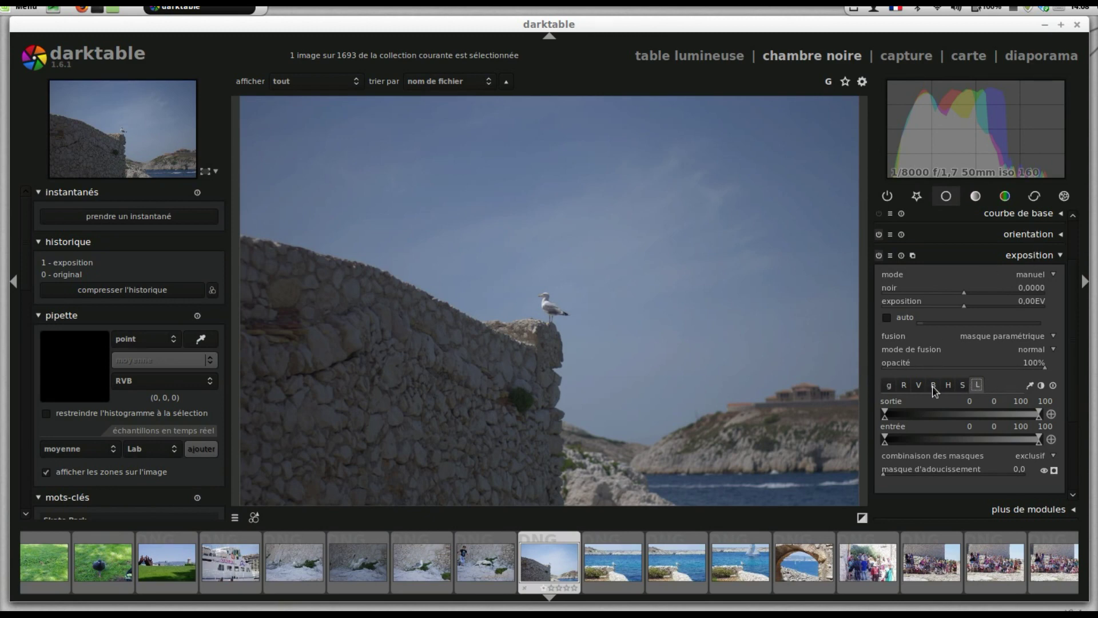
click(892, 388)
click(1029, 384)
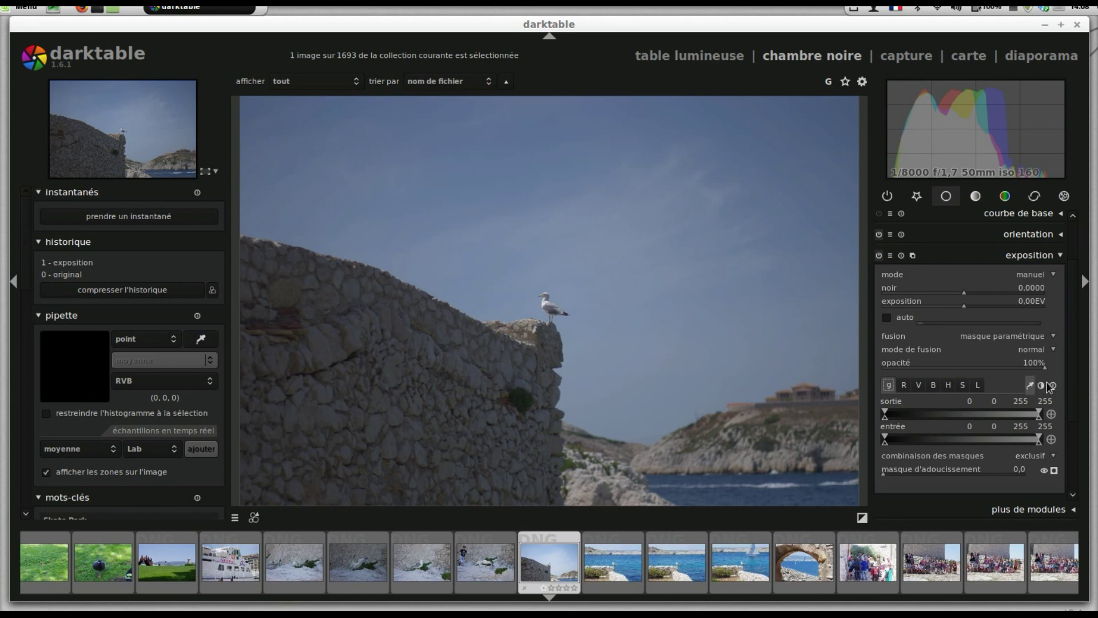
click(979, 386)
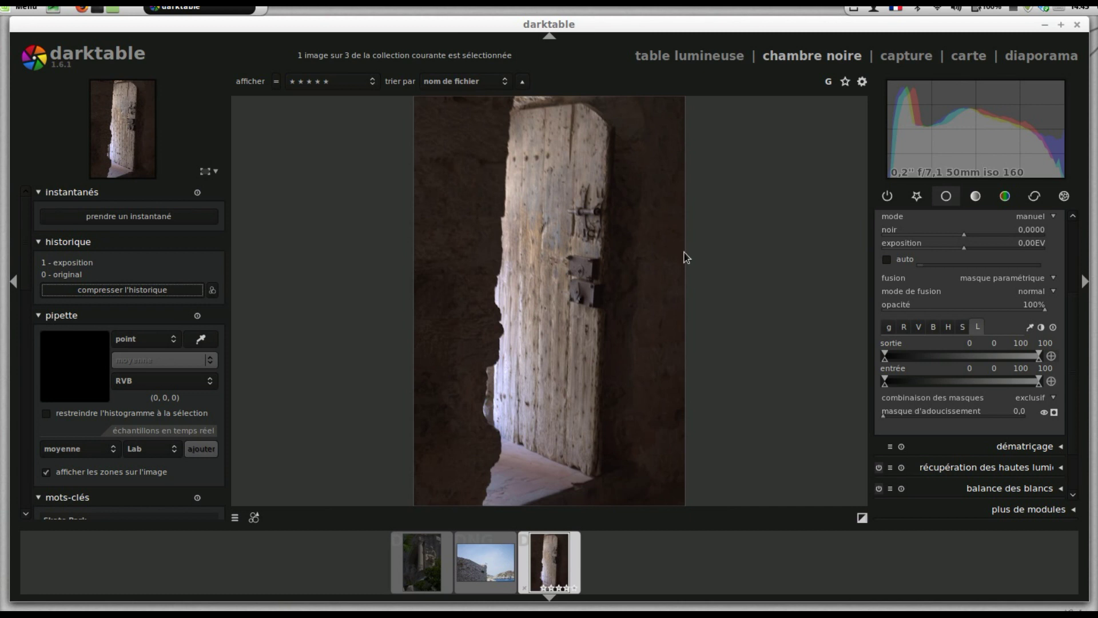
- Limit the door photo's exposure mask to the dark tones, setting the L input's upper limits to 5 and 7 while previewing the mask
click(980, 327)
click(1054, 412)
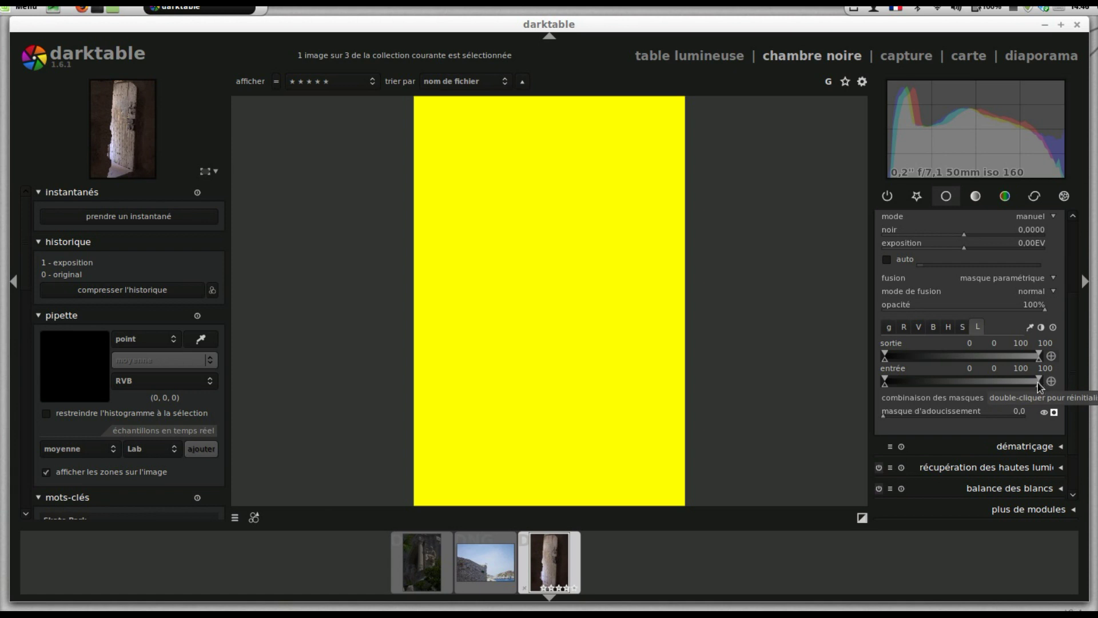
drag(1039, 382, 894, 386)
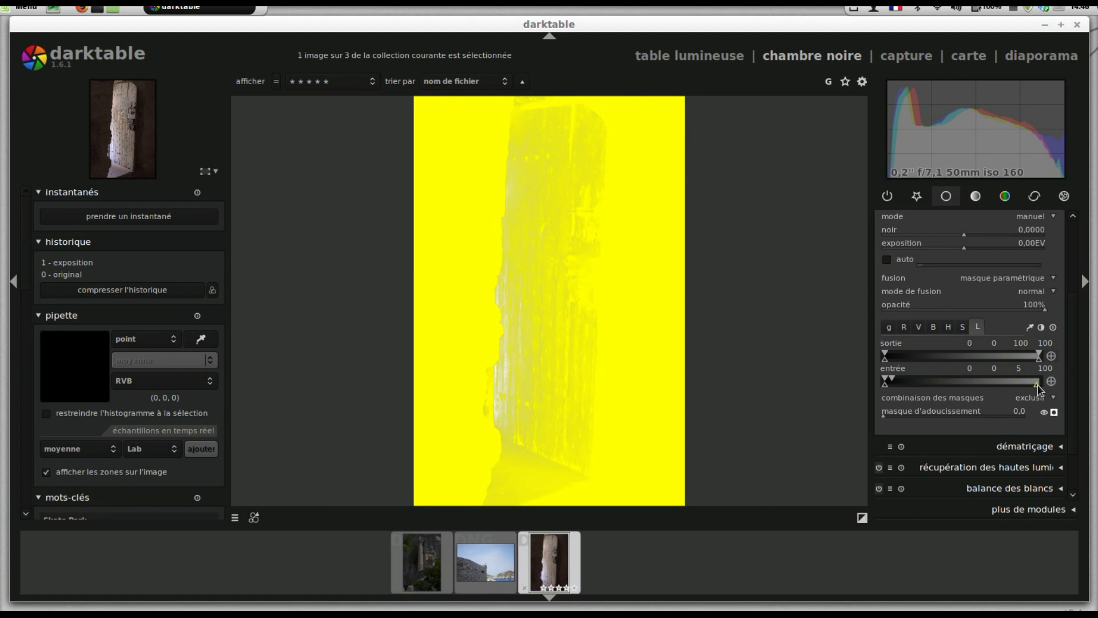
drag(1037, 385, 895, 399)
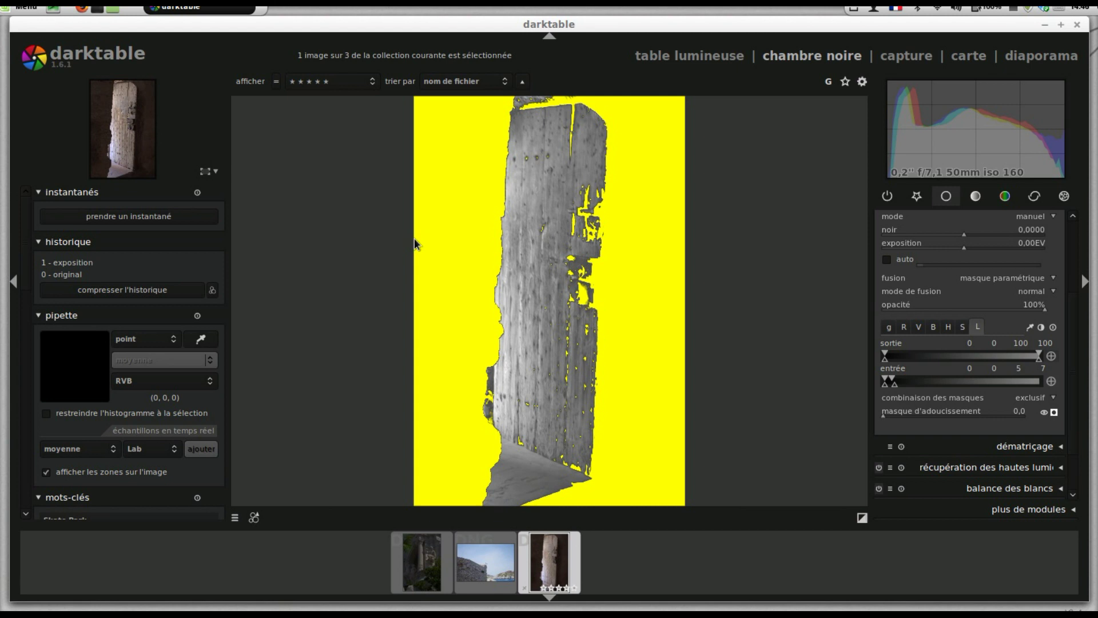
click(1054, 412)
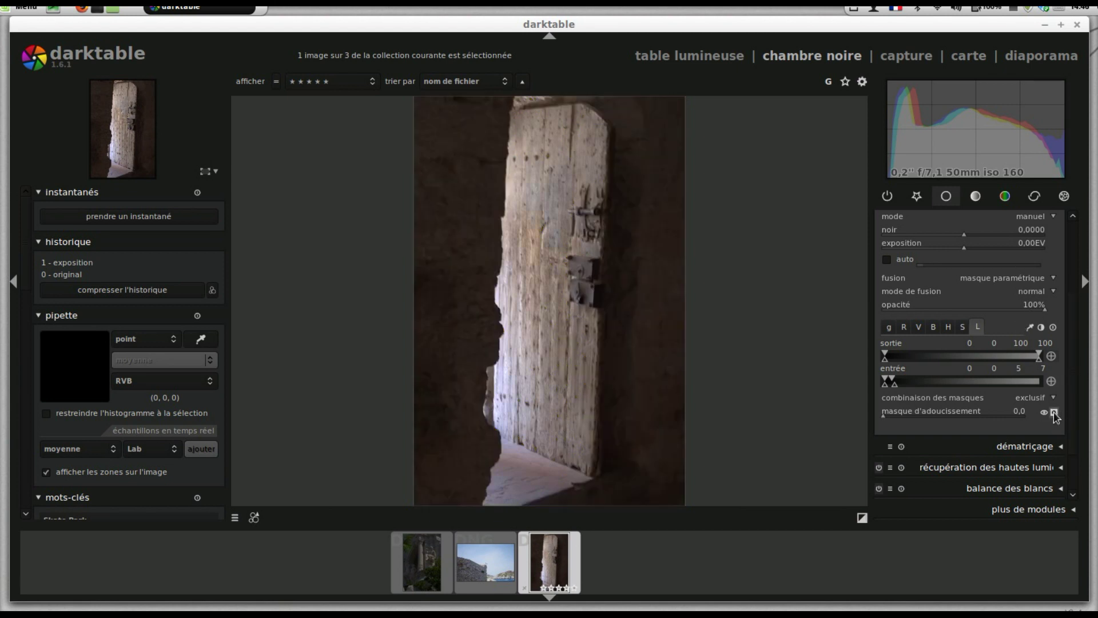
- Raise the masked exposure to about 1.52 EV and compare the result with the original in the history
scroll(1025, 247, up, 2)
scroll(1026, 247, up, 6)
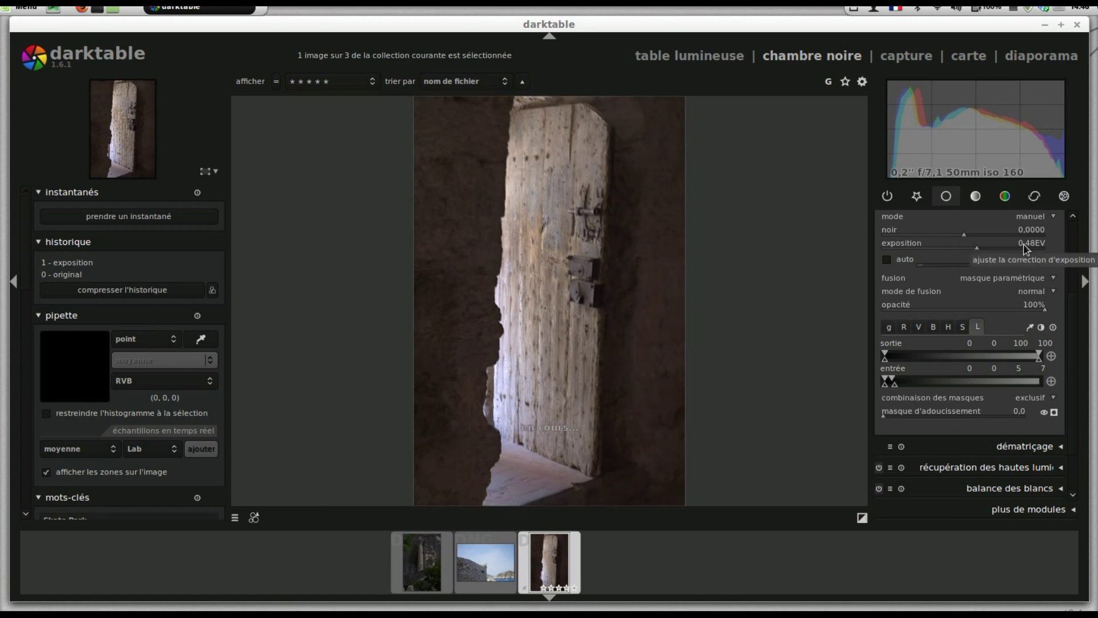
scroll(1026, 248, up, 6)
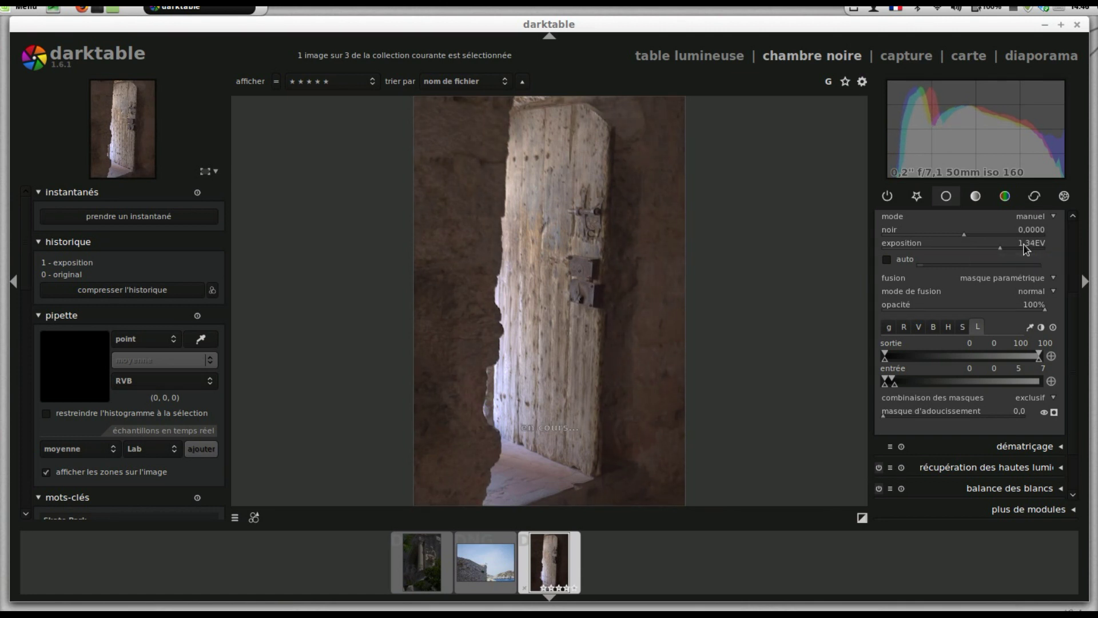
scroll(1025, 247, up, 2)
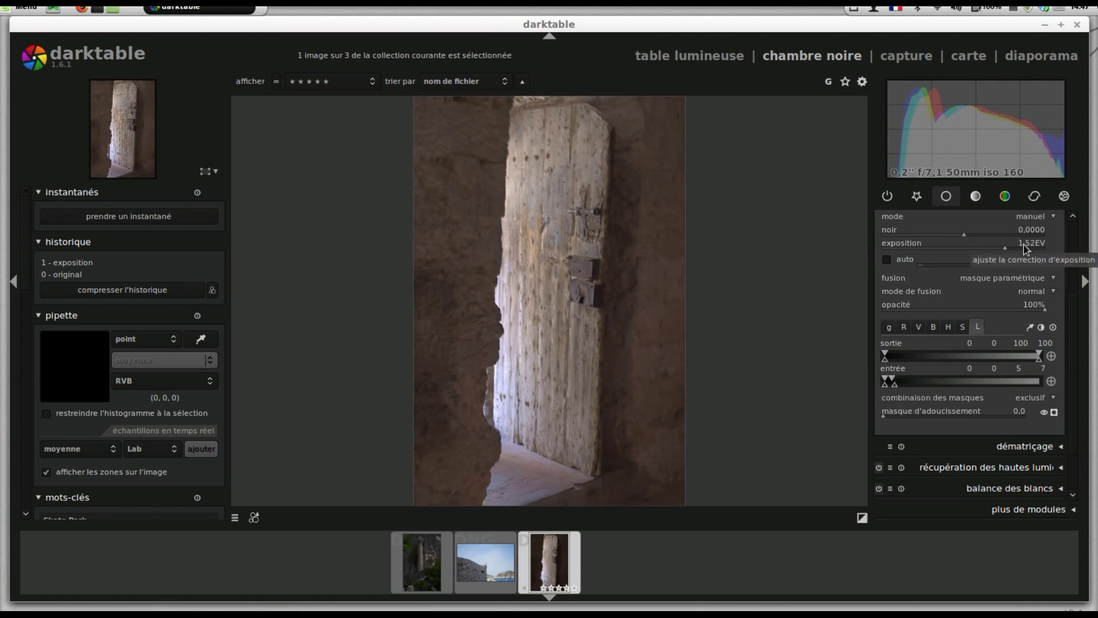
scroll(1026, 248, up, 1)
click(81, 275)
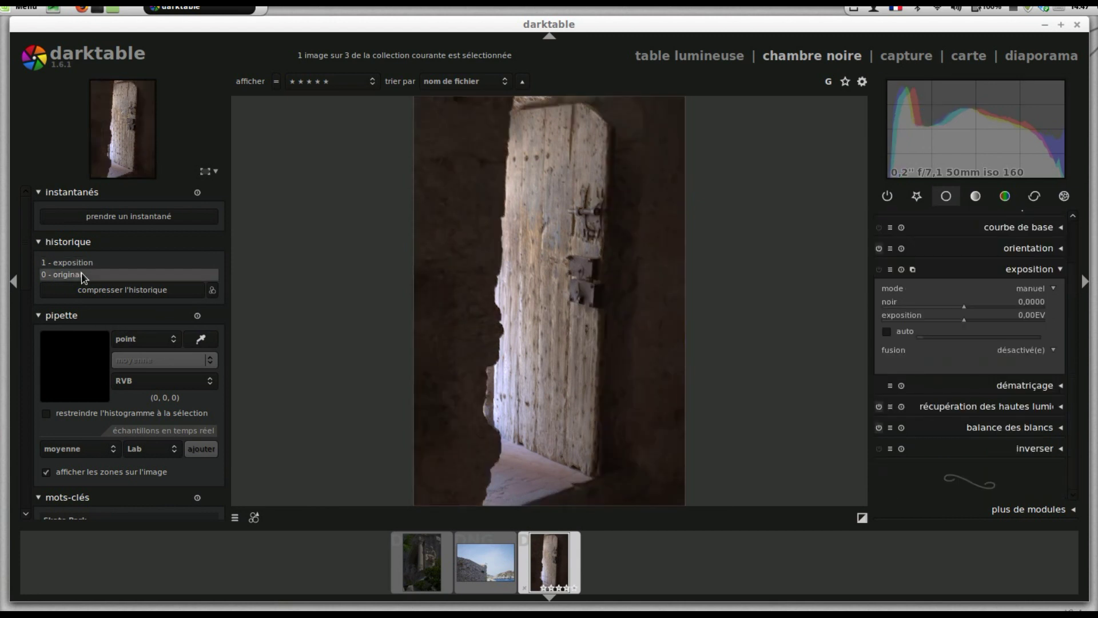
click(82, 266)
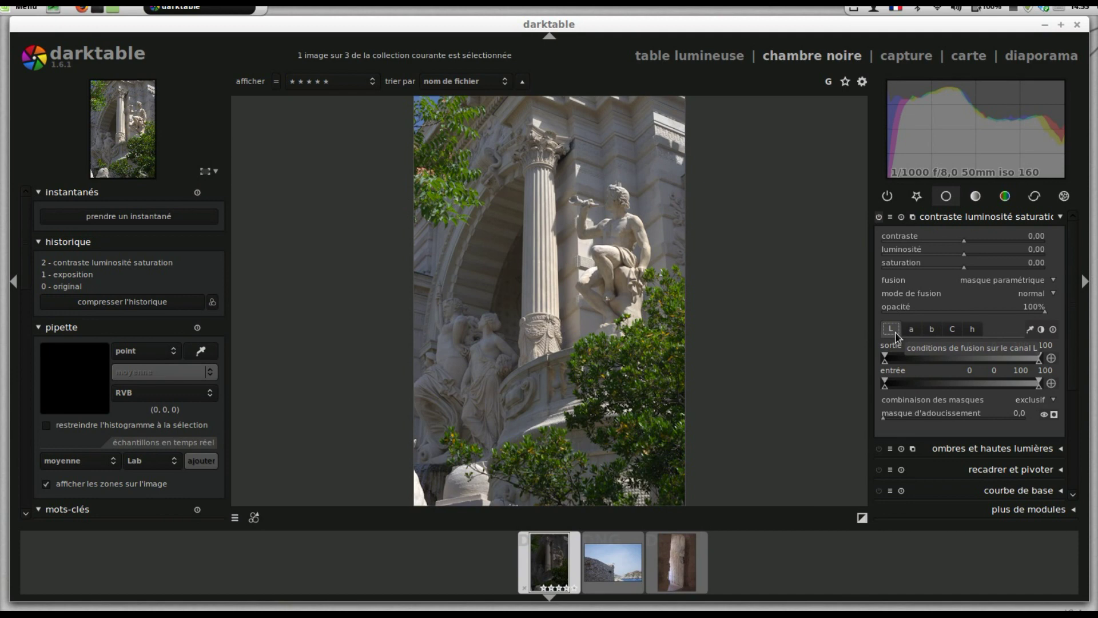
- Sample the foliage's hue on the h channel of the statue photo's contrast, brightness and saturation mask
click(975, 330)
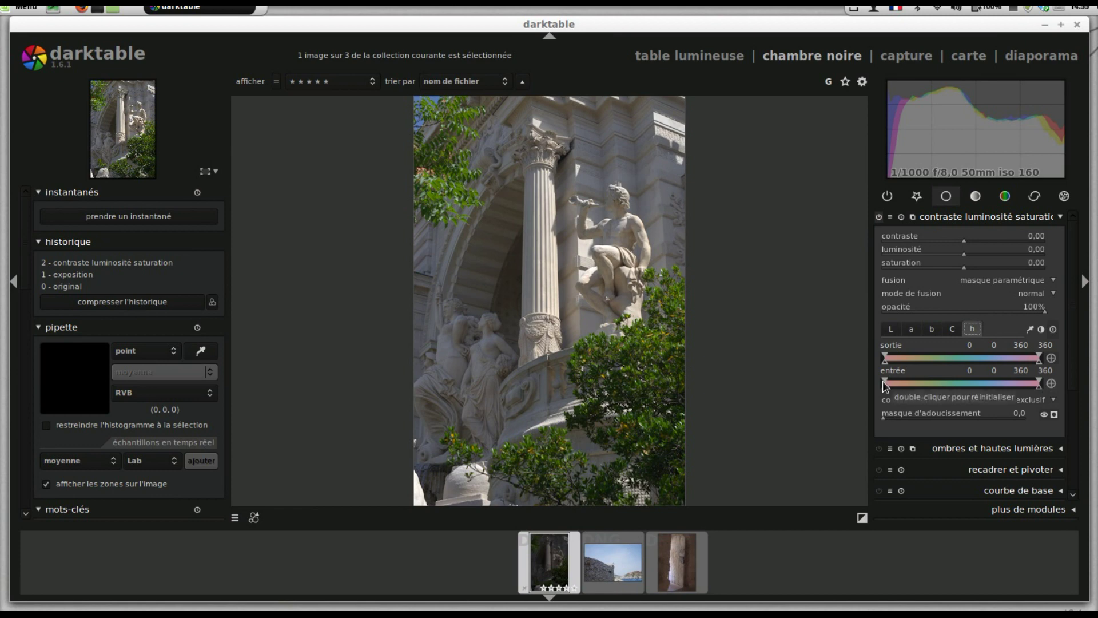
click(1030, 329)
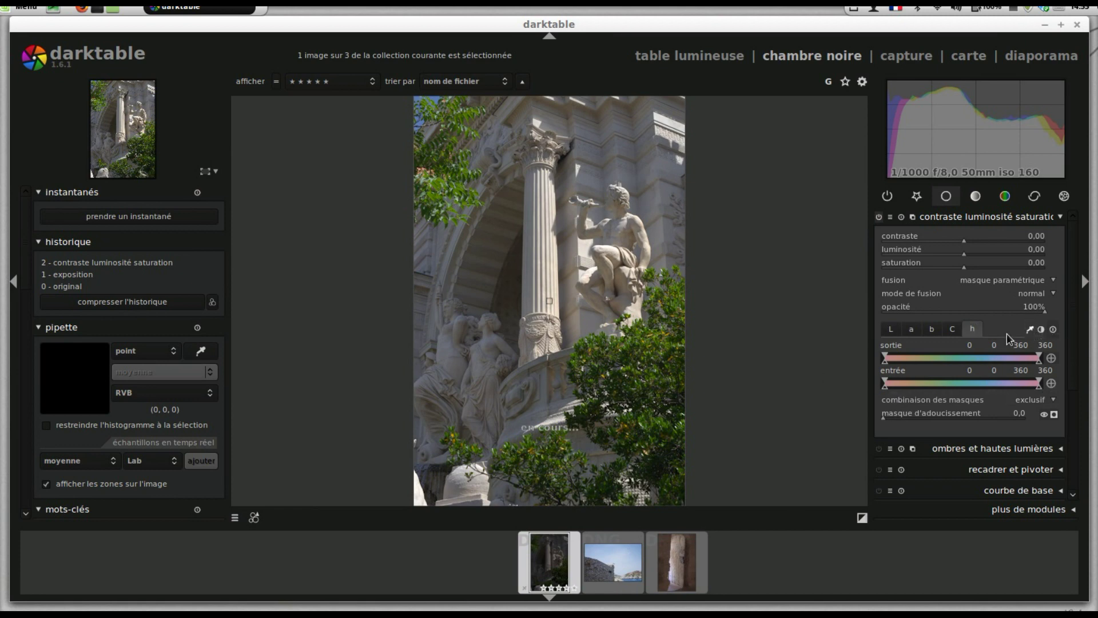
click(599, 372)
click(595, 371)
click(597, 373)
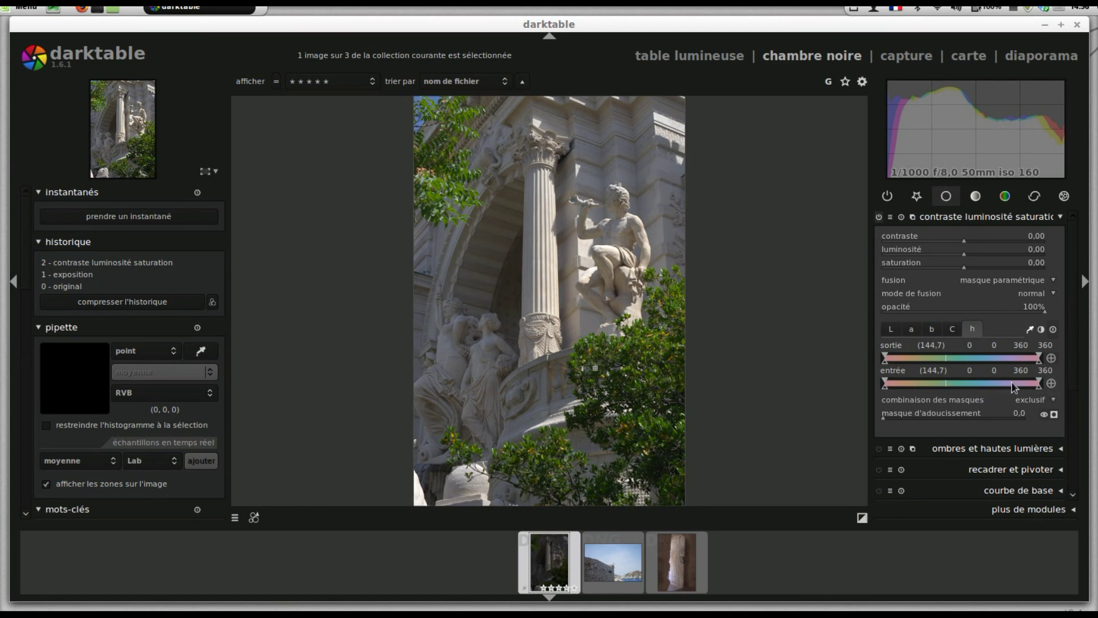
- Preview the mask and narrow the h input range to 104, 142, 150 and 163 to isolate the green foliage
click(1054, 414)
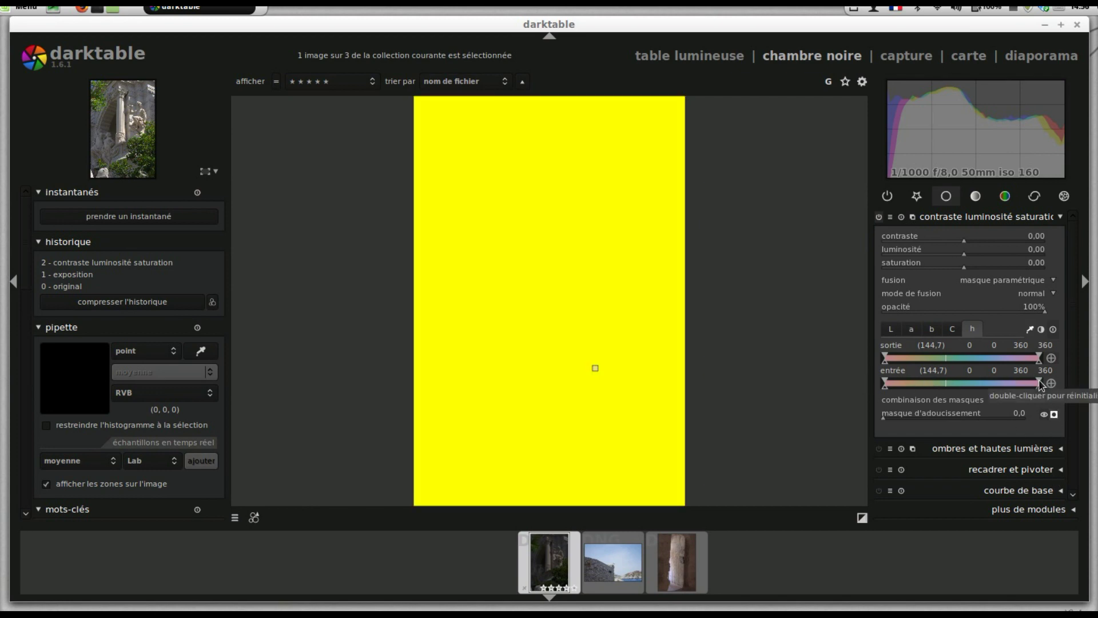
mouse_move(1040, 385)
mouse_down()
mouse_move(948, 391)
mouse_move(960, 389)
mouse_up()
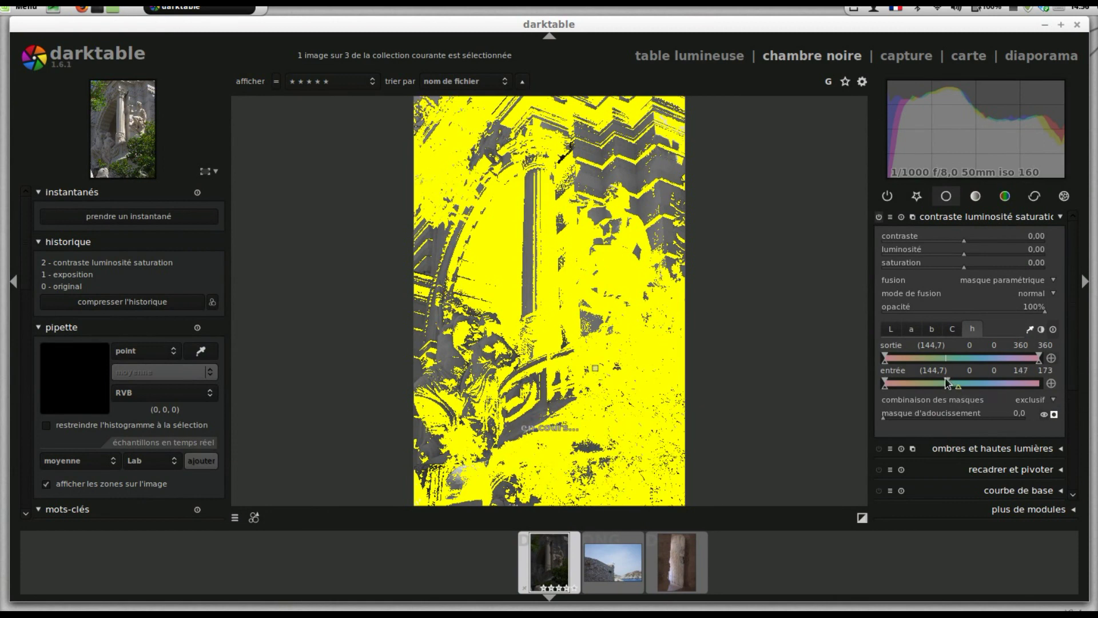
mouse_move(887, 385)
mouse_down()
mouse_move(952, 385)
mouse_move(897, 385)
mouse_move(932, 391)
mouse_up()
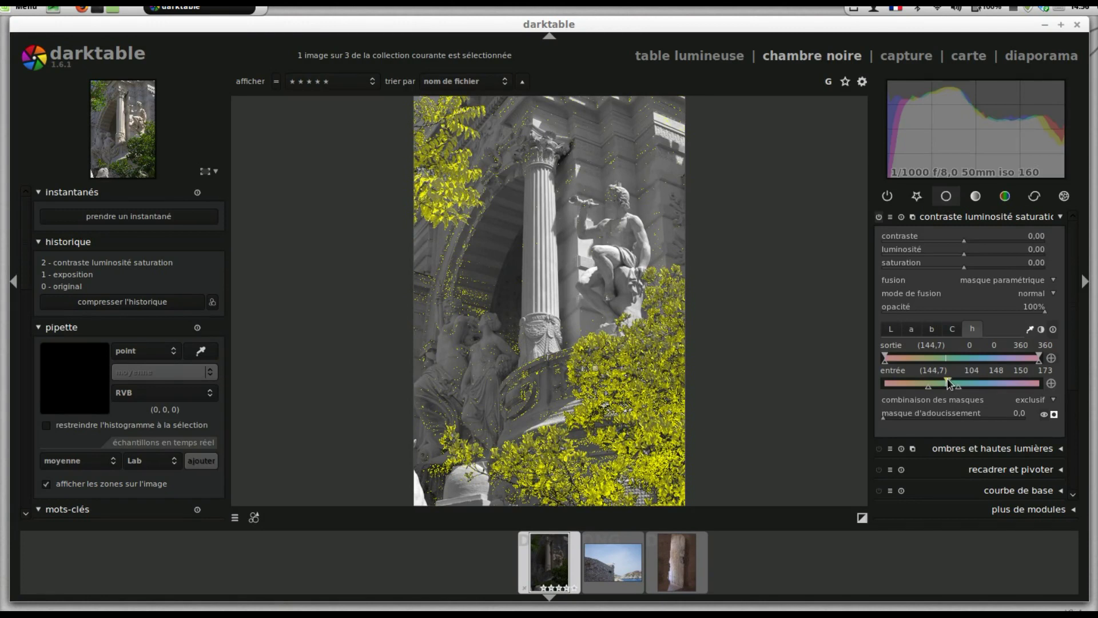
drag(948, 383, 946, 384)
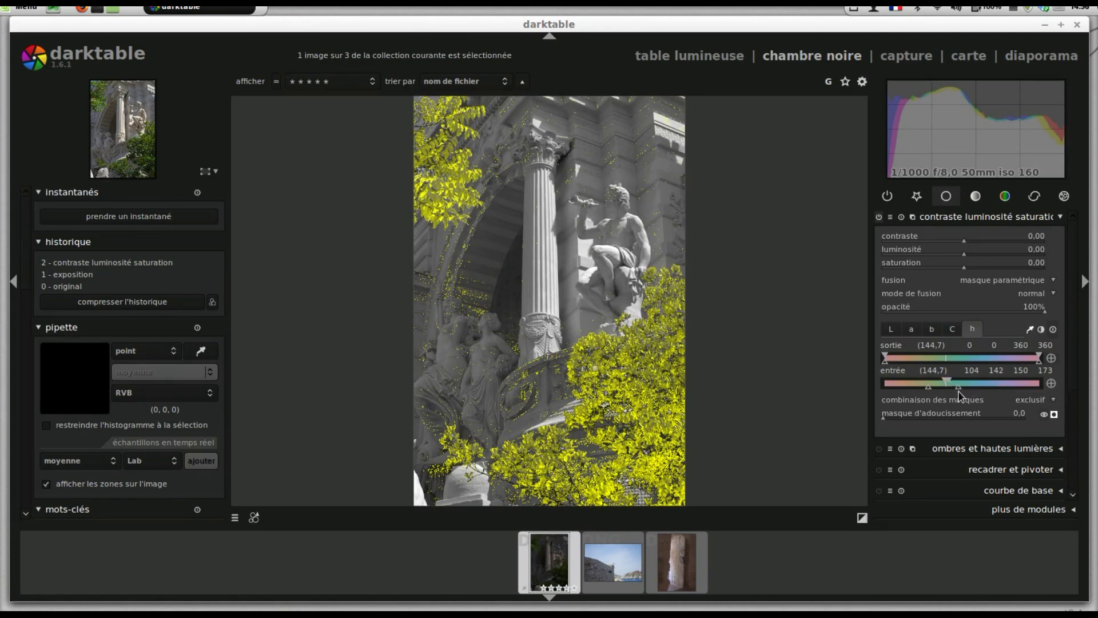
drag(958, 389, 954, 388)
- Invert the h input range so the mask covers everything except the foliage, and set the saturation to -1.00
click(1042, 330)
click(1041, 330)
click(1051, 384)
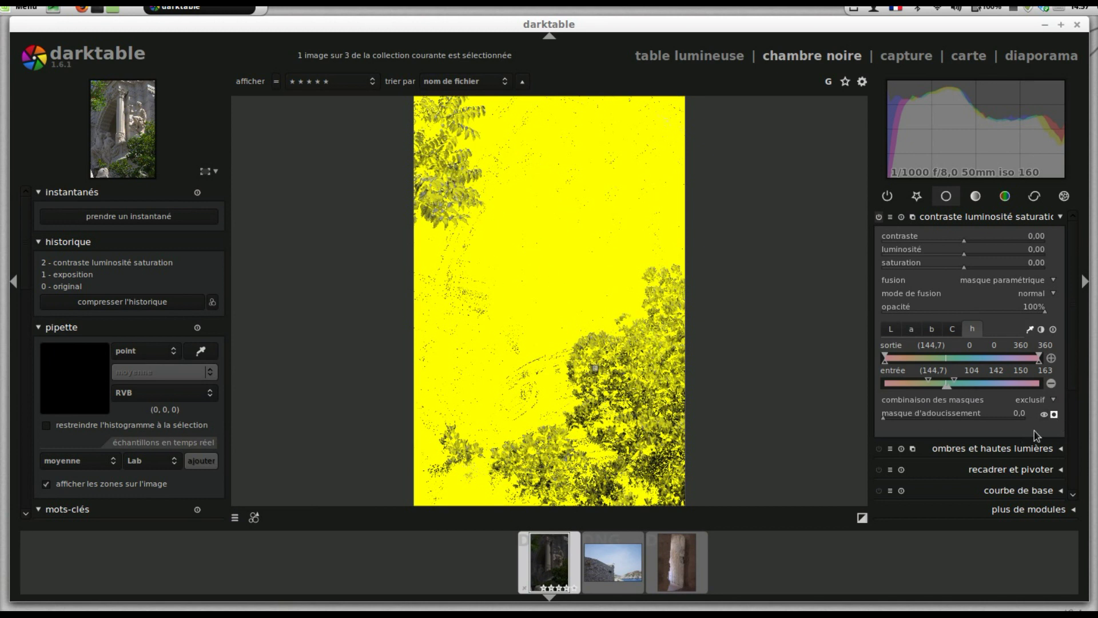
click(1055, 414)
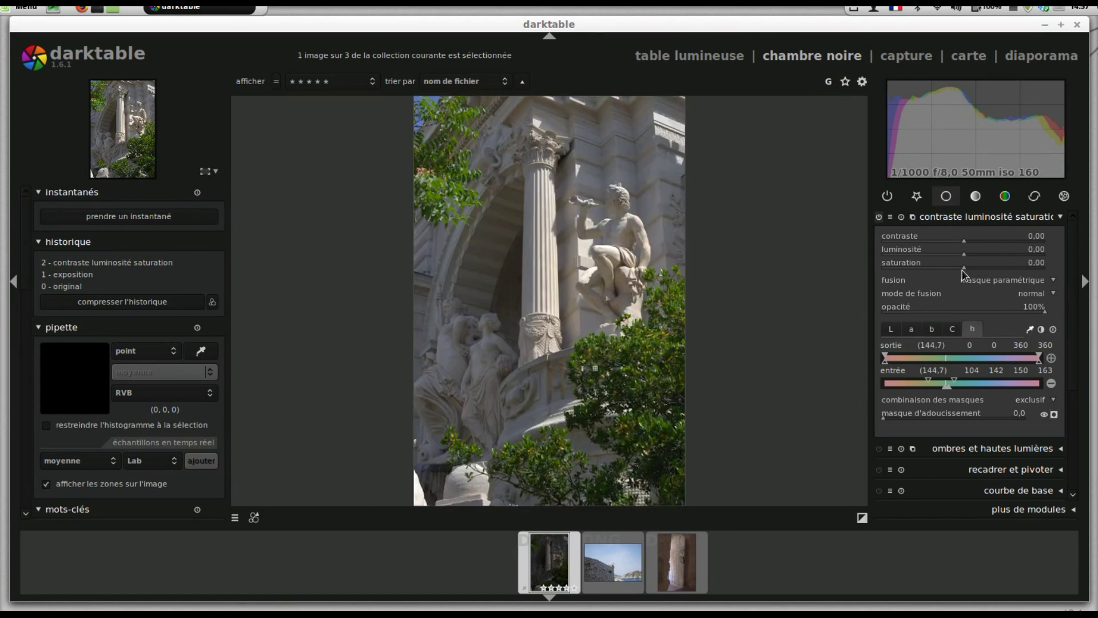
drag(964, 268, 802, 274)
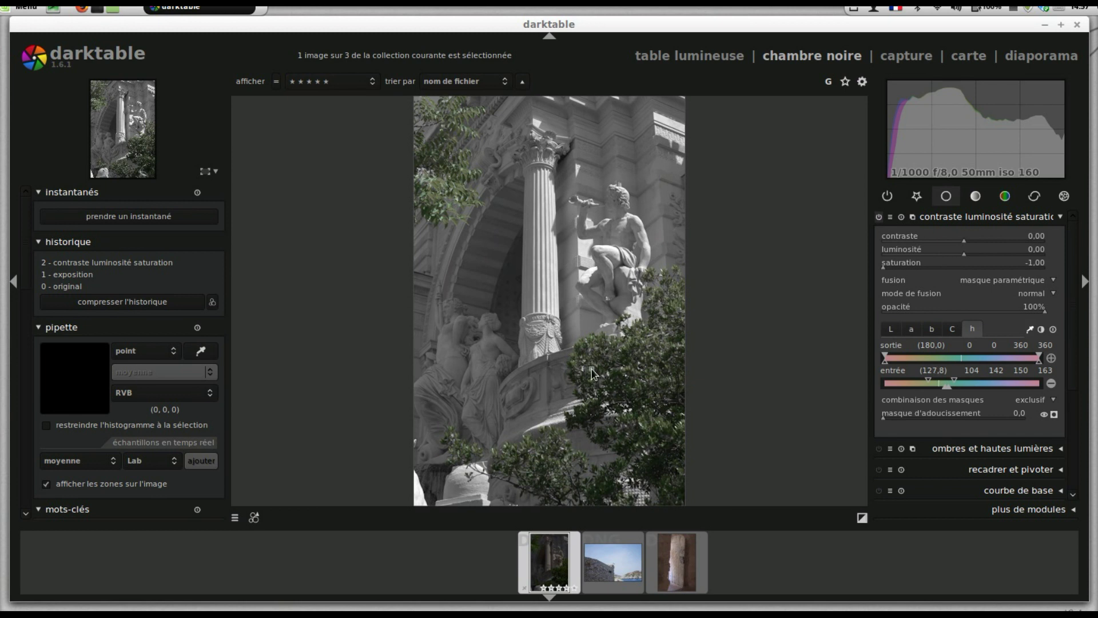
- Add a new instance of the contrast, brightness and saturation module, set its saturation to 1.00 and adjust the contrast slightly
click(913, 217)
click(953, 224)
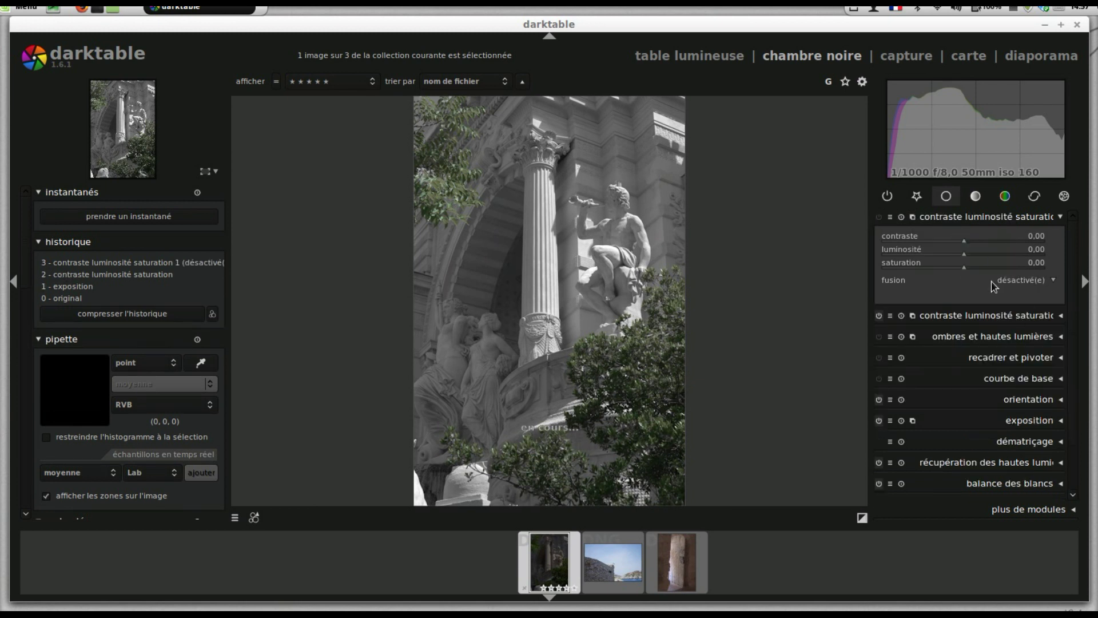
drag(966, 267, 1055, 267)
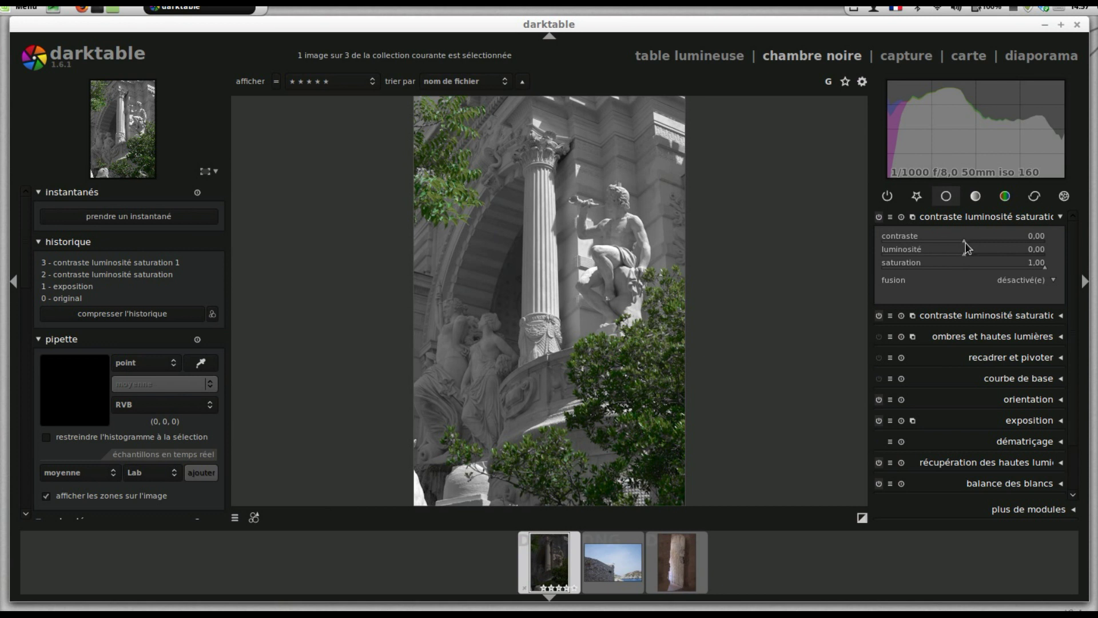
drag(966, 245, 978, 245)
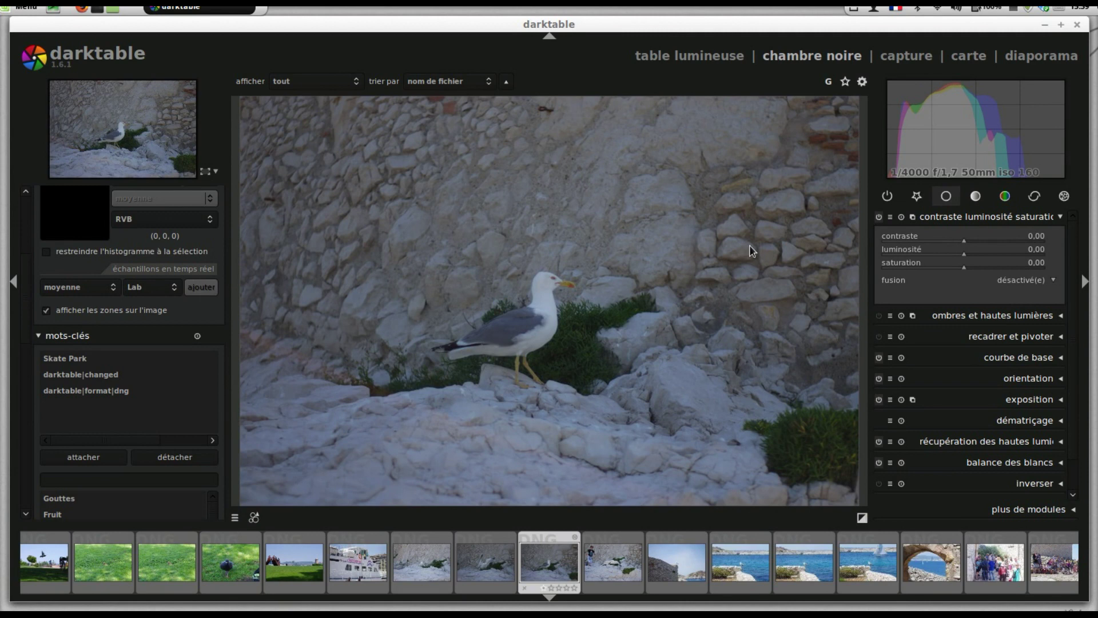
- Set the seagull photo's contrast, brightness and saturation blending to "masque dessiné et paramétrique" and sample the hue of the green bush
click(1032, 280)
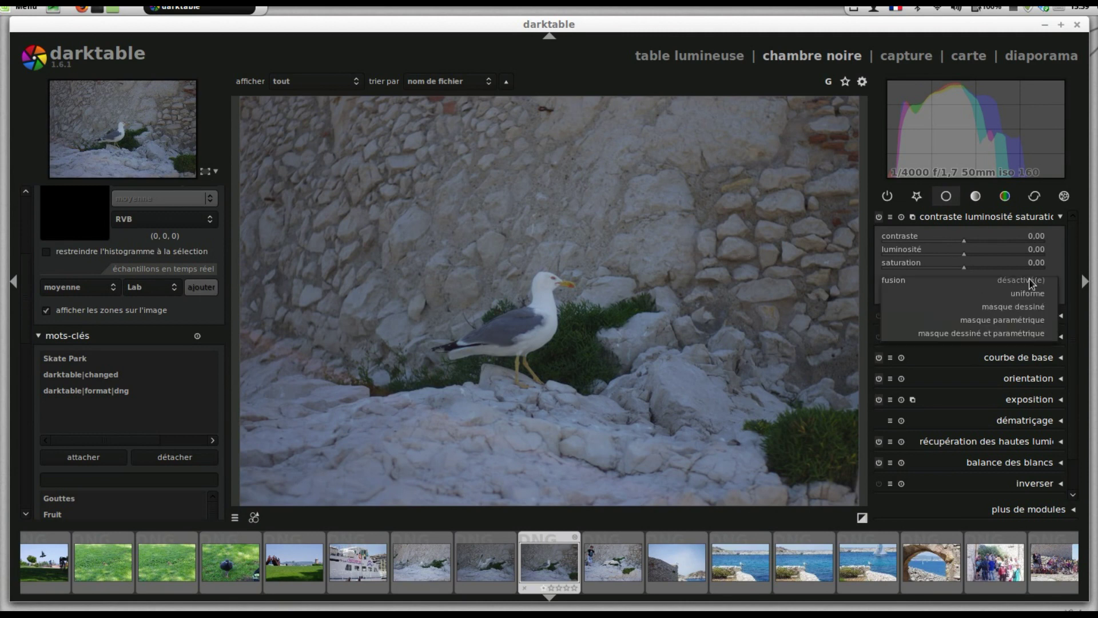
click(1034, 335)
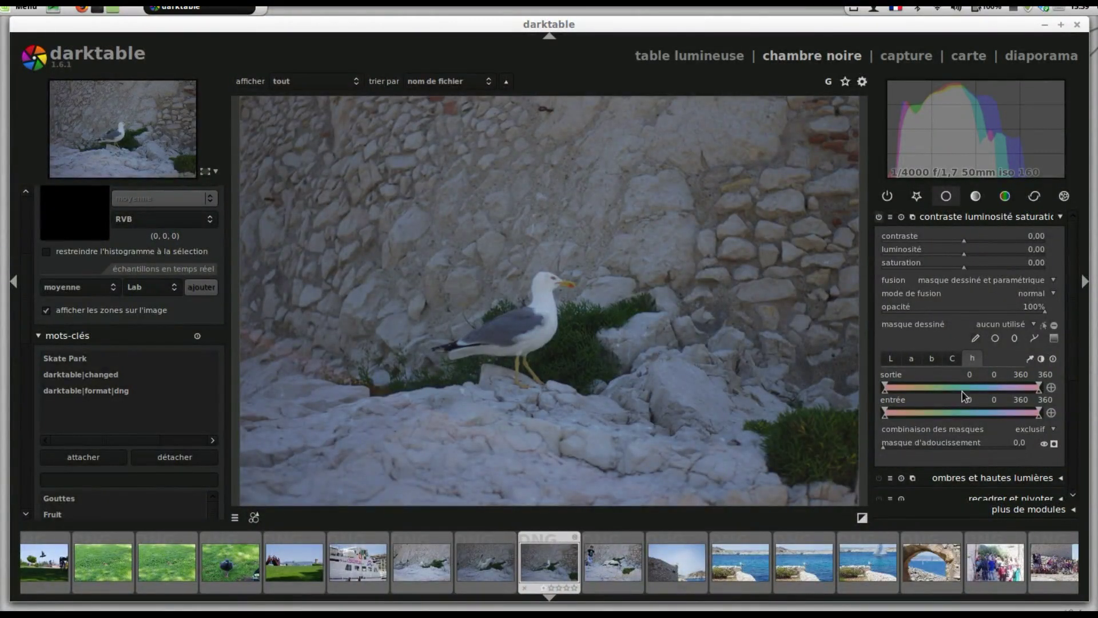
click(1028, 361)
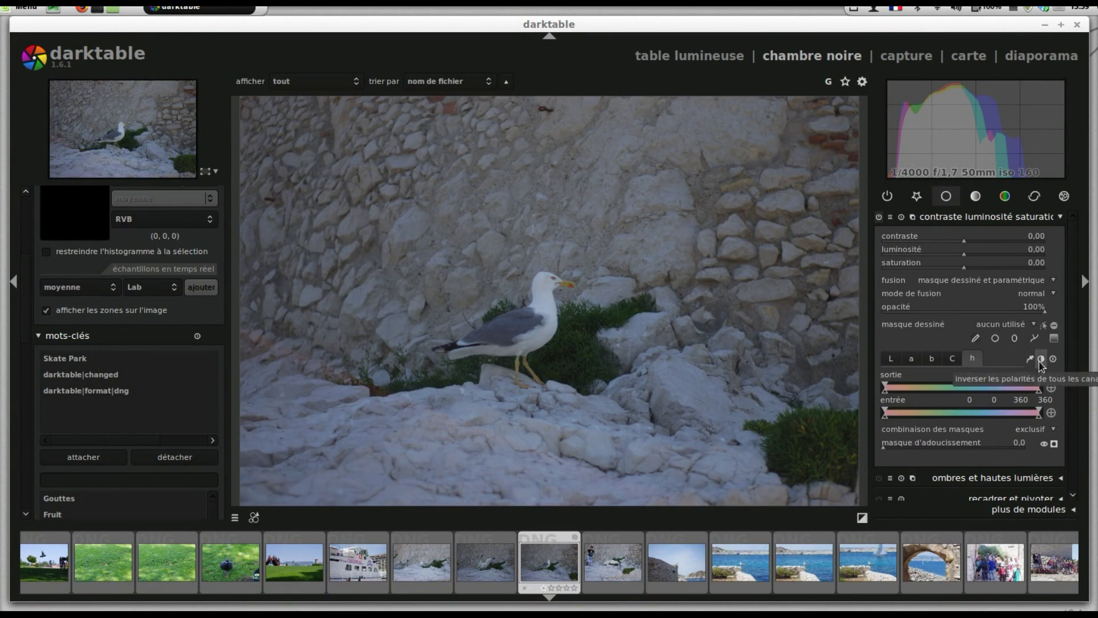
click(787, 436)
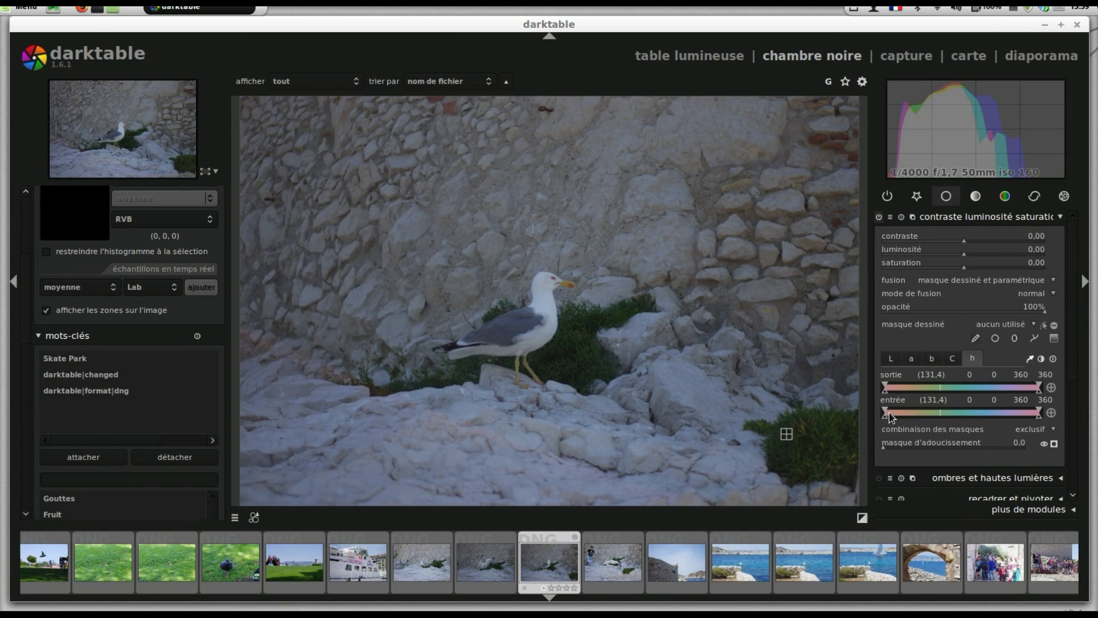
- Preview the mask and narrow the h input range to 90, 122, 140 and 165 to isolate the green vegetation, ending the preview when finished
mouse_move(898, 417)
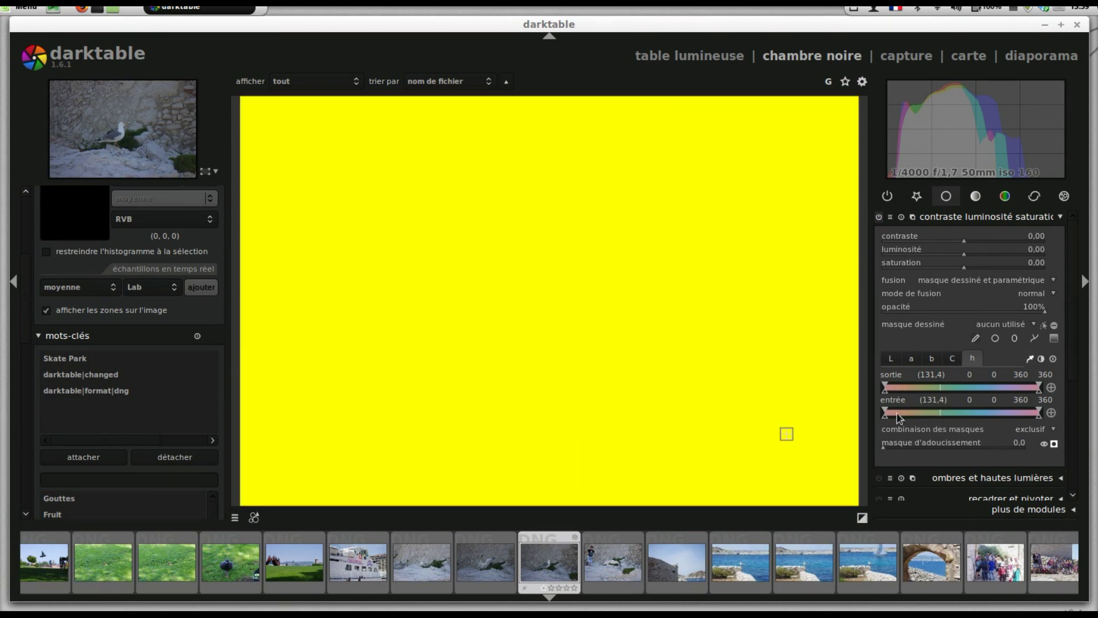
drag(886, 413, 940, 413)
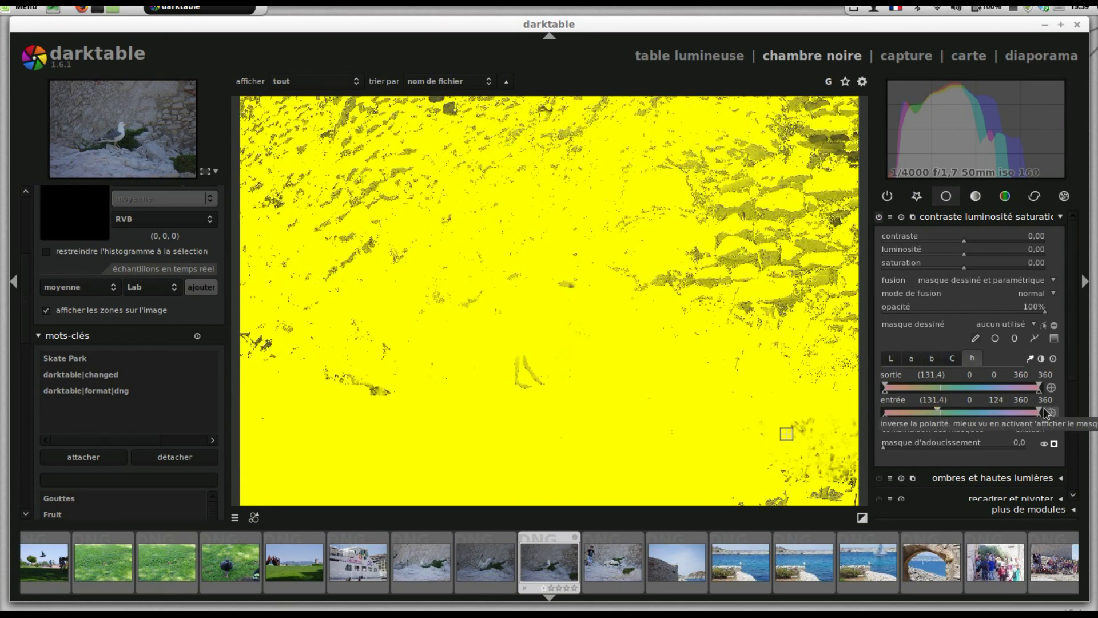
drag(1039, 413, 938, 414)
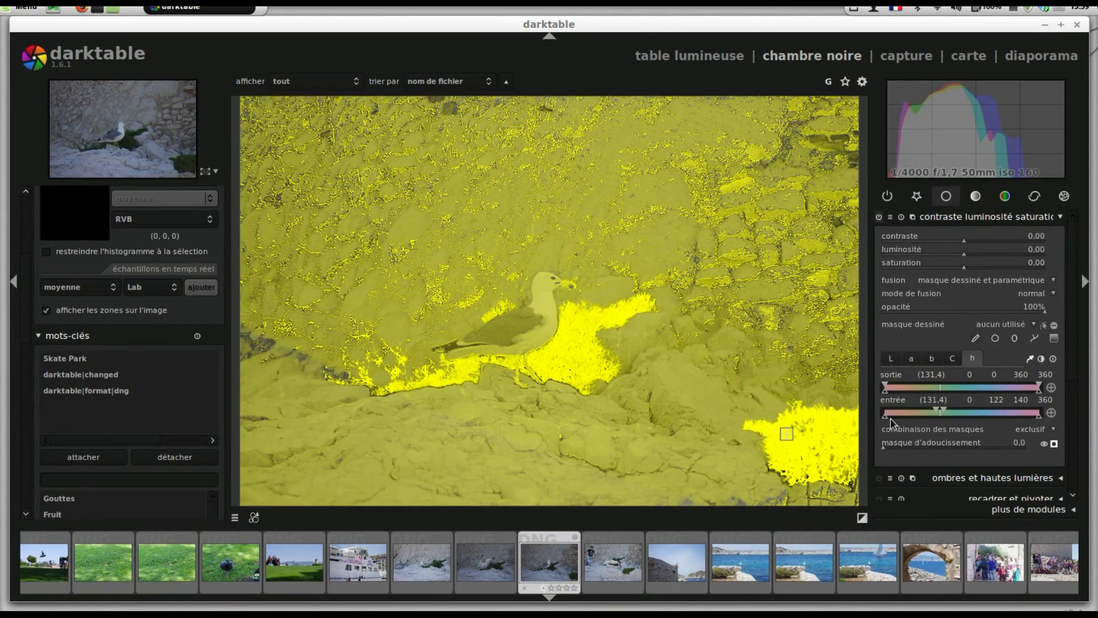
drag(894, 417, 930, 420)
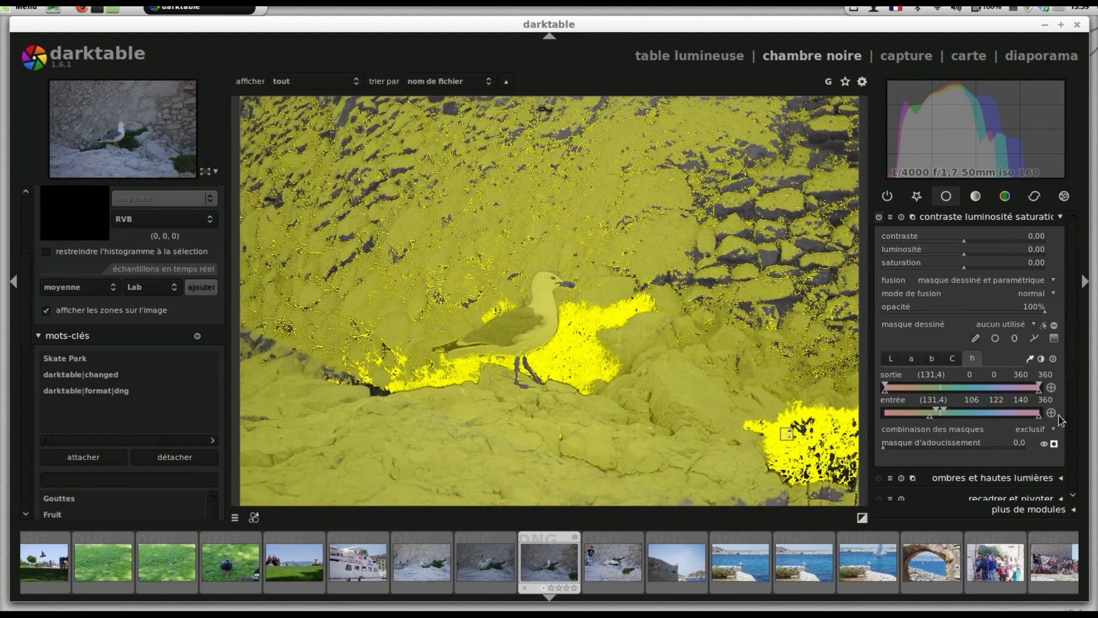
drag(1039, 417, 922, 417)
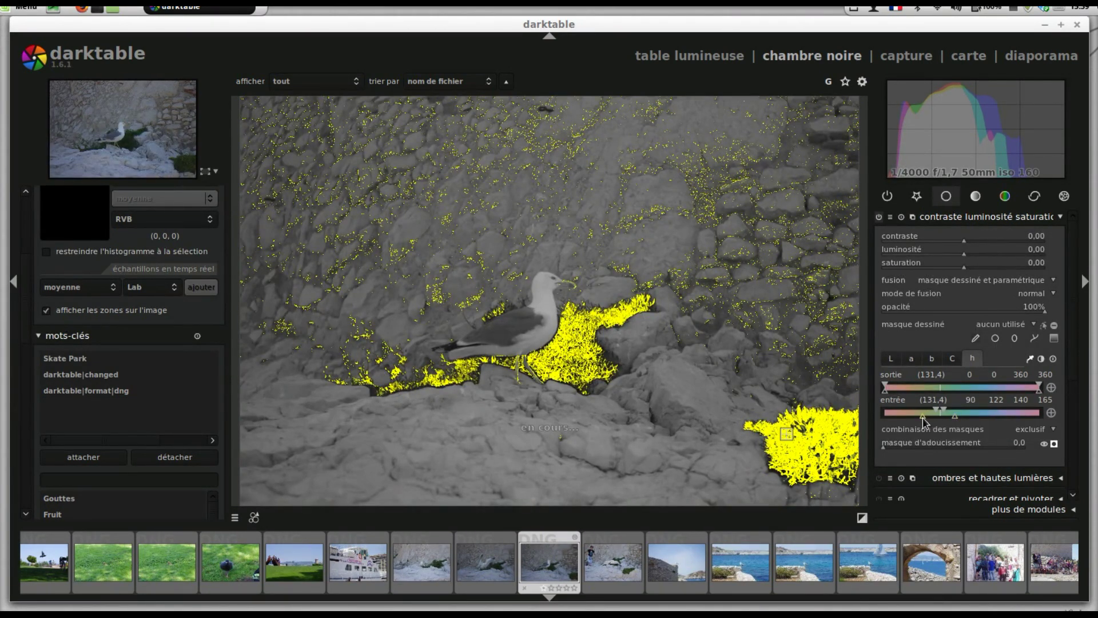
click(1055, 443)
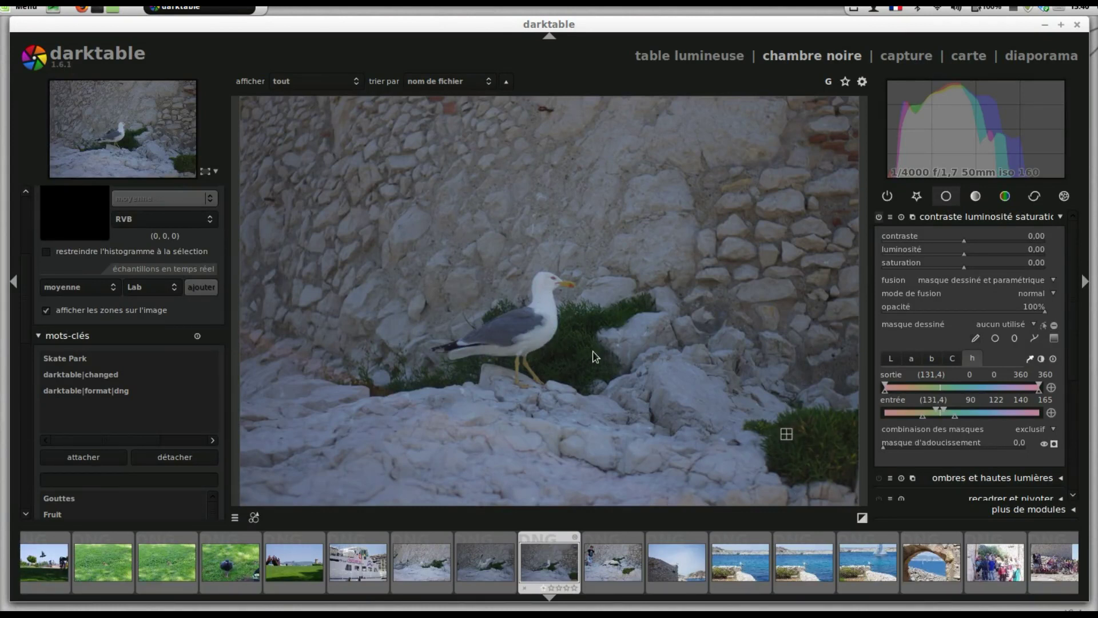
- Draw a circular mask around the seagull, centre it on the bird and its vegetation, and preview the combined mask
click(998, 345)
click(546, 324)
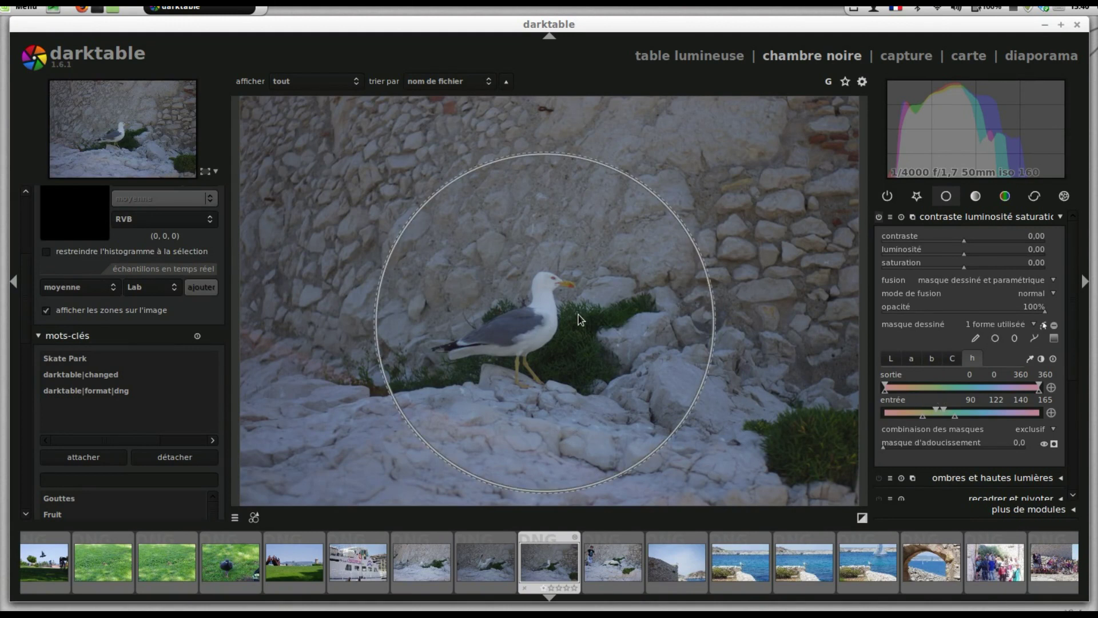
drag(579, 319, 550, 332)
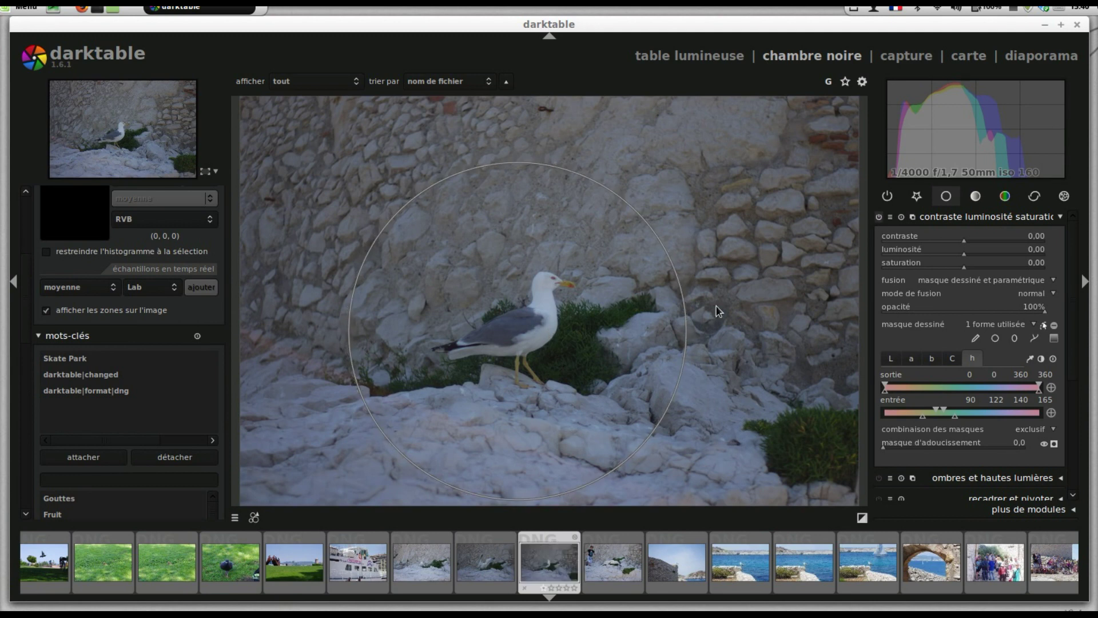
click(1056, 444)
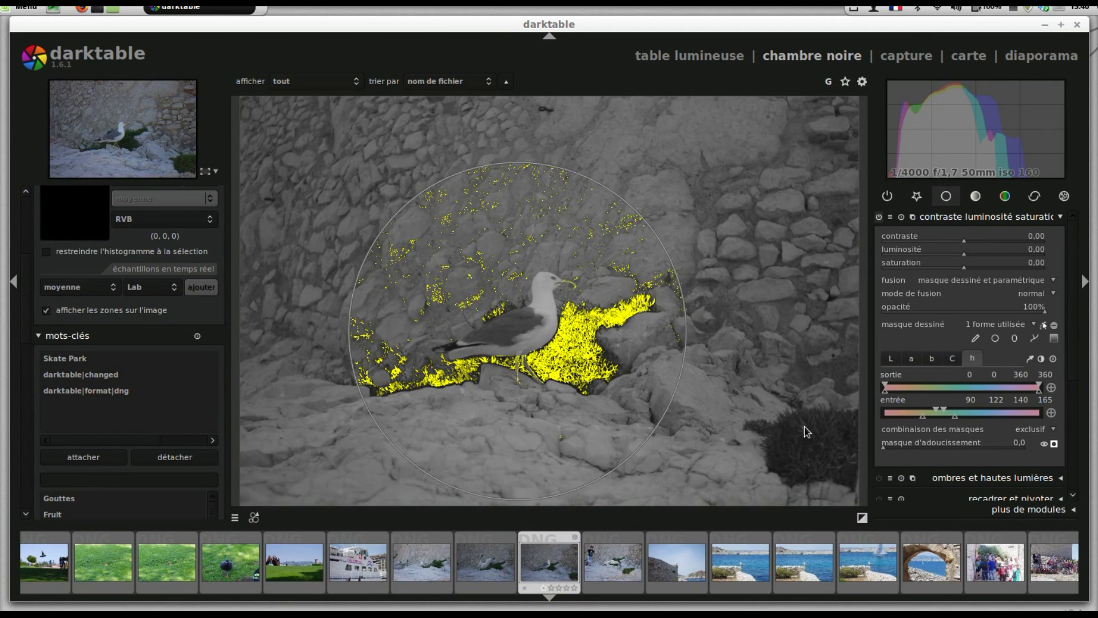
- Try the "inclusif" and "exclusif & inversé" mask combinations, returning to "exclusif"
click(1045, 430)
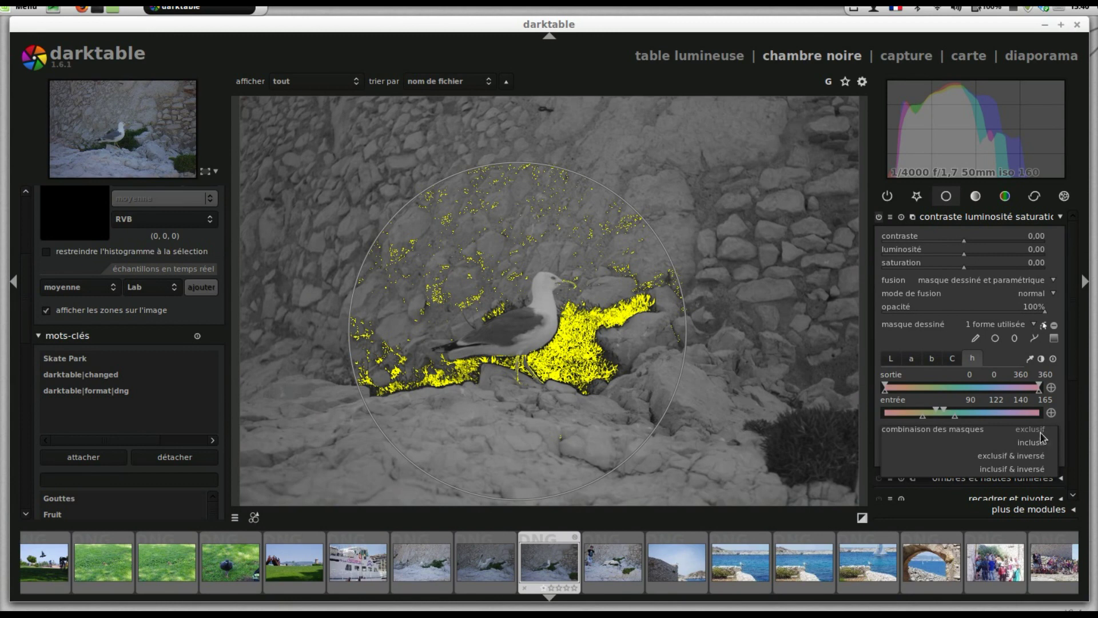
click(1039, 444)
click(1041, 433)
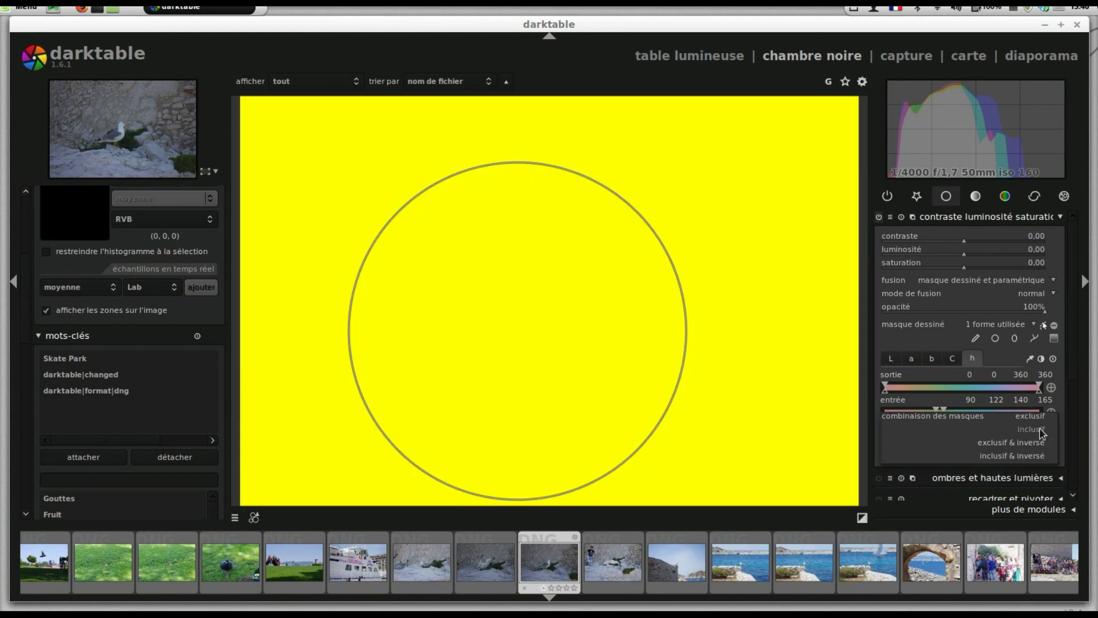
click(1039, 460)
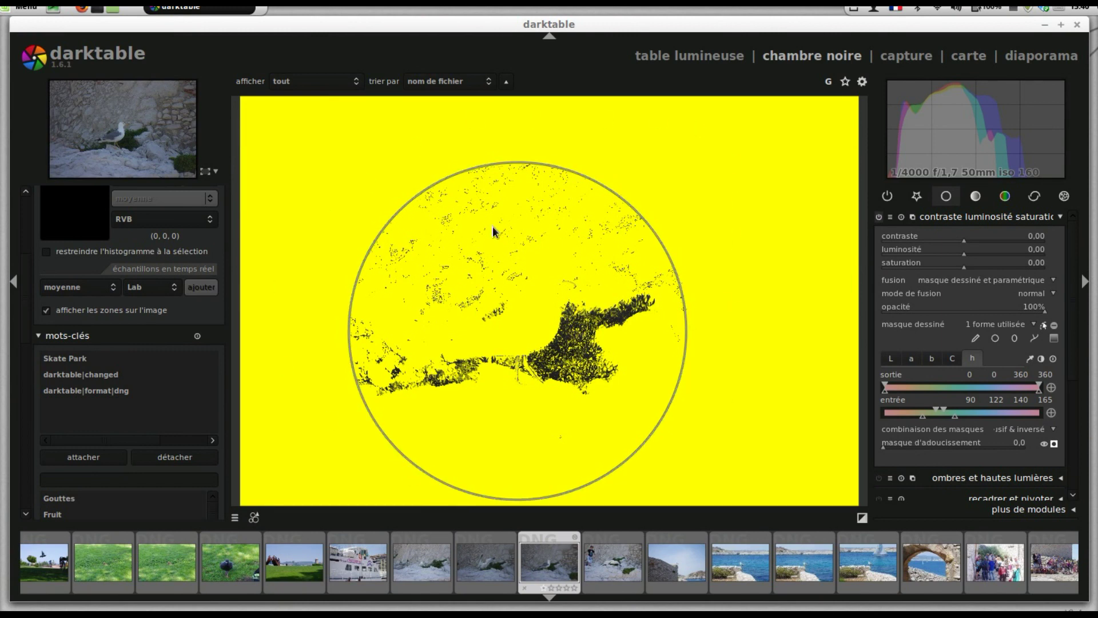
click(1043, 436)
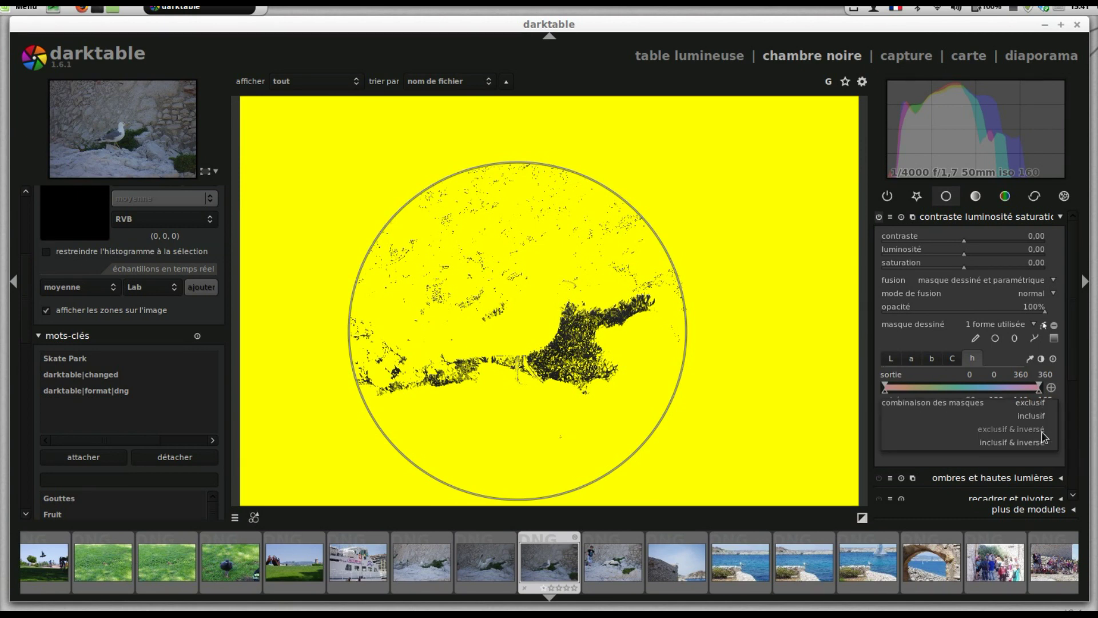
click(1042, 404)
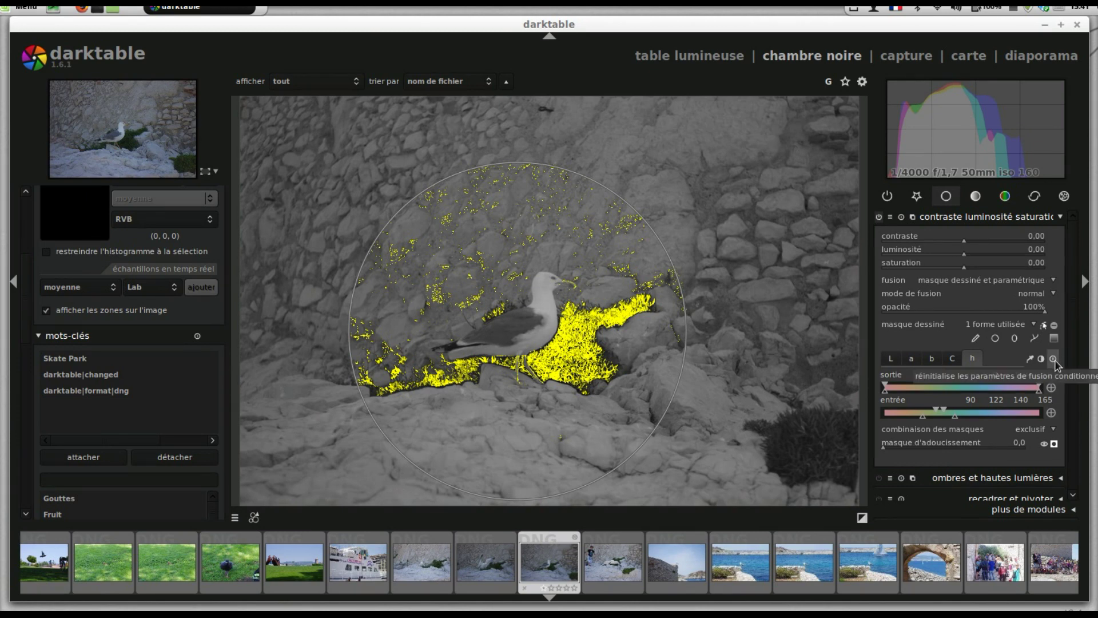
- Invert the drawn mask so the vegetation outside the circle is selected, end the mask preview and lower the saturation
click(1056, 325)
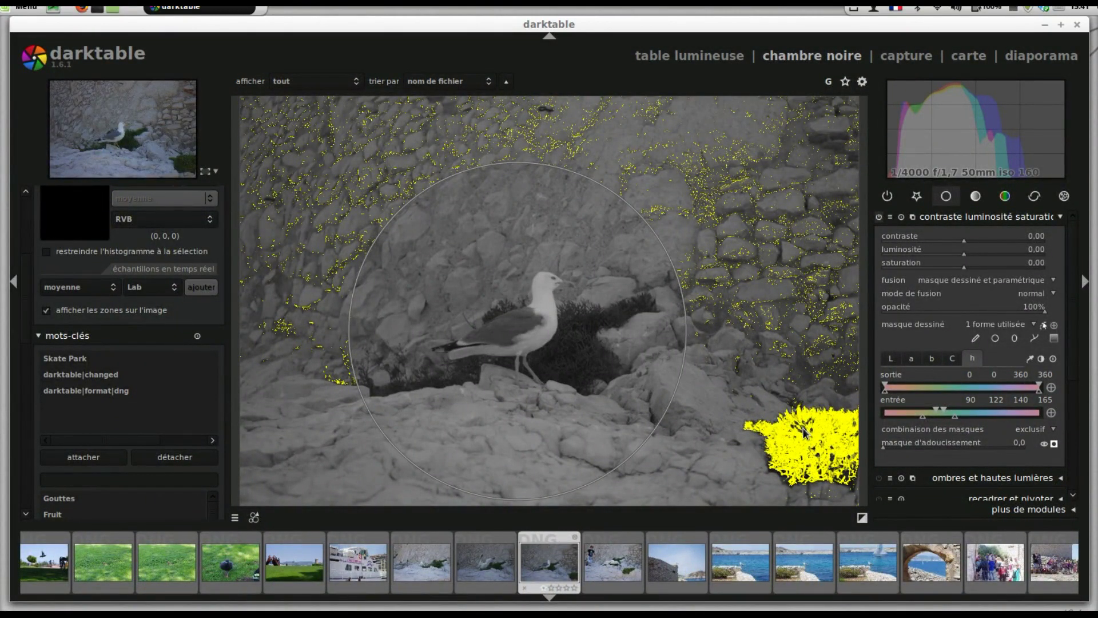
click(1055, 445)
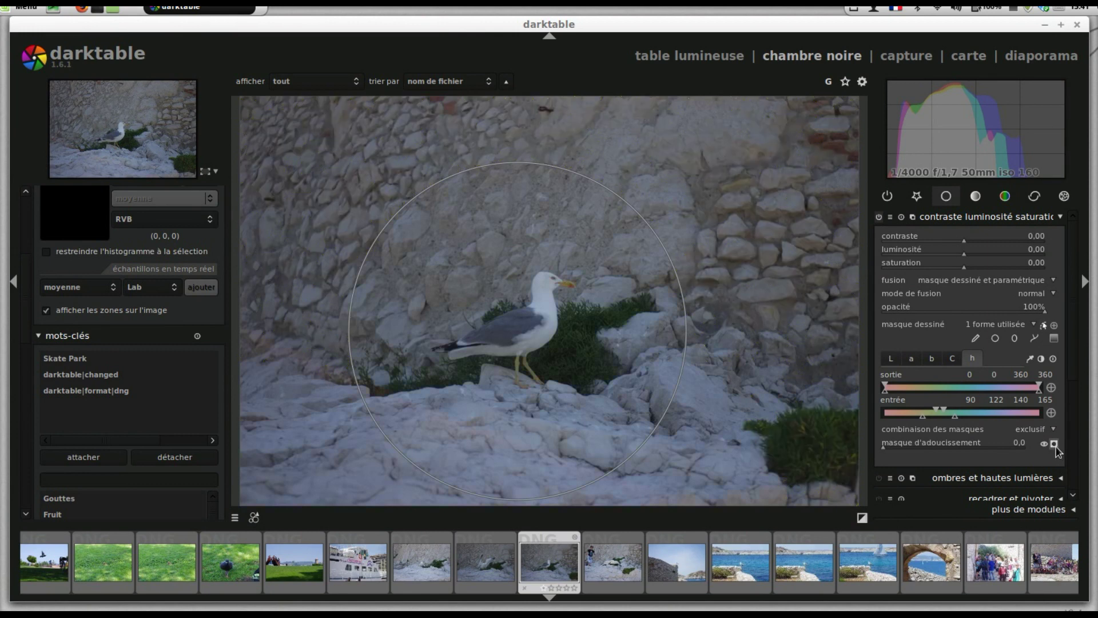
drag(956, 270, 850, 276)
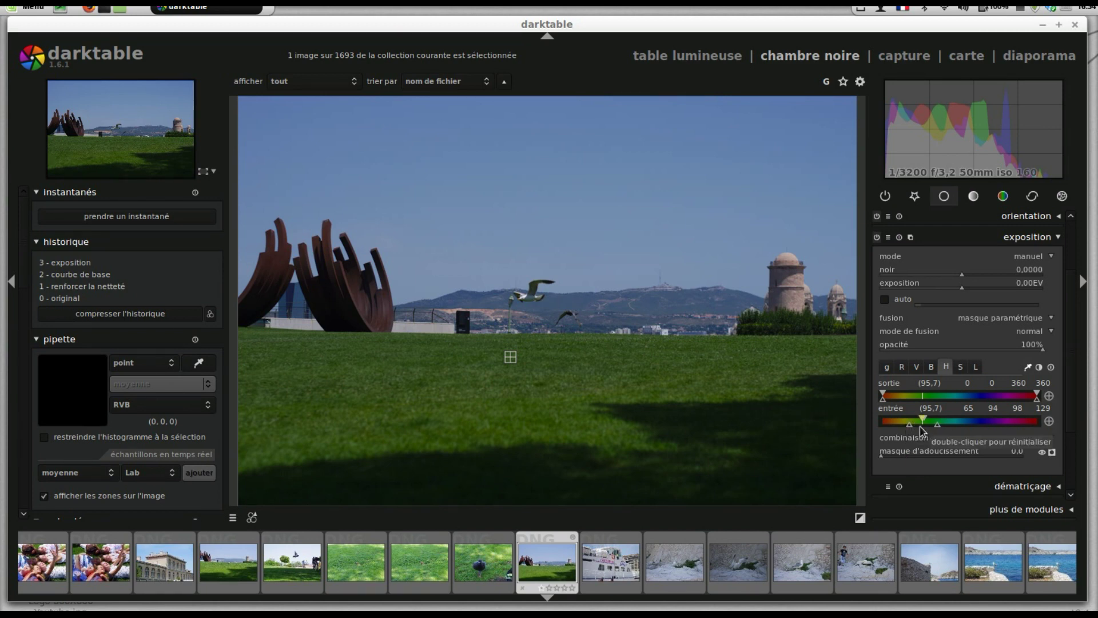
- Preview the exposure mask on the lawn photo and narrow the H output range to 77, 108, 132 and 160
click(1052, 451)
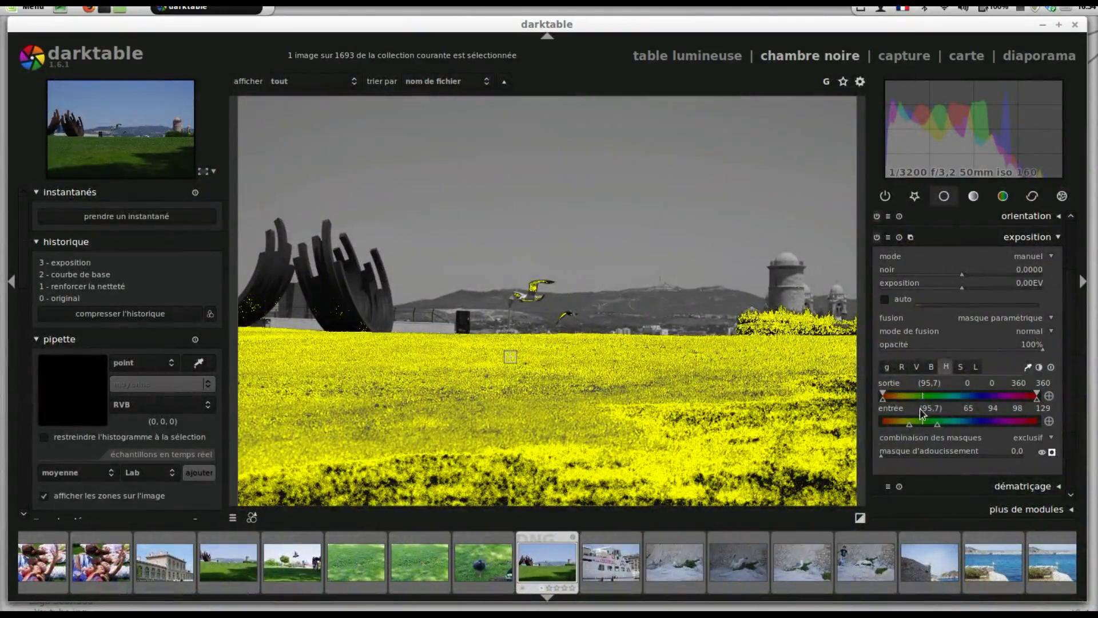
drag(883, 395, 925, 394)
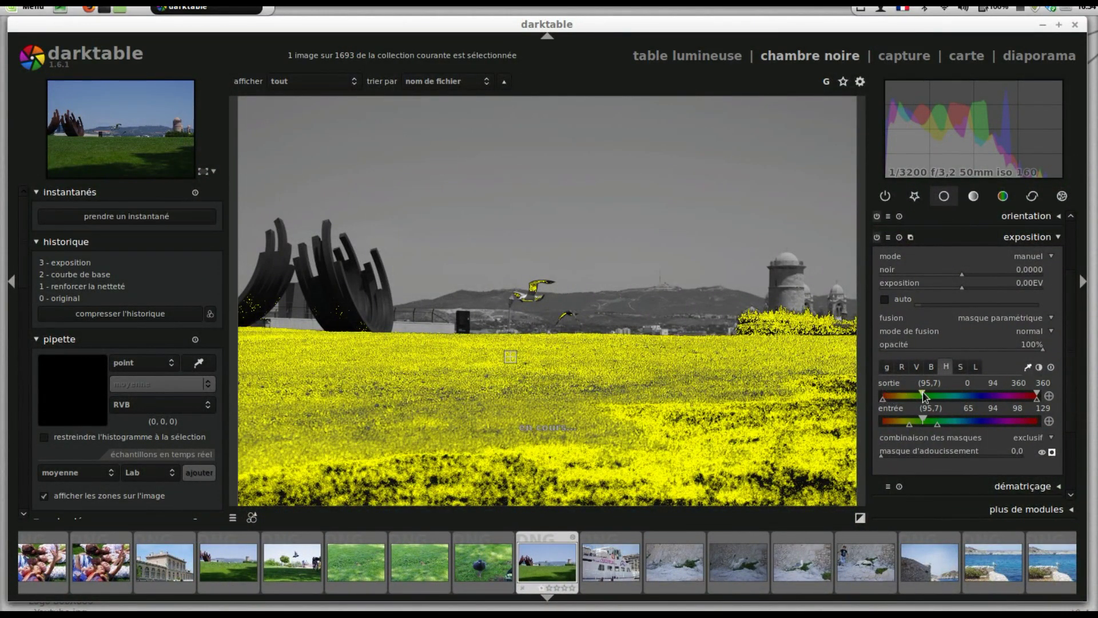
drag(1042, 395, 941, 396)
drag(1037, 398, 917, 391)
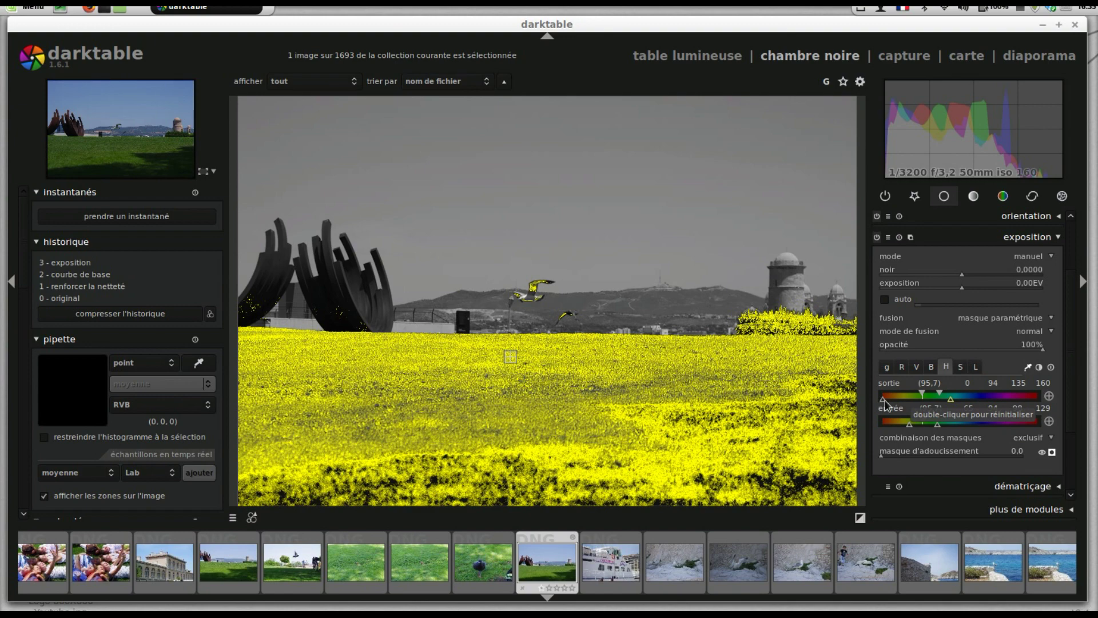
drag(885, 404, 939, 393)
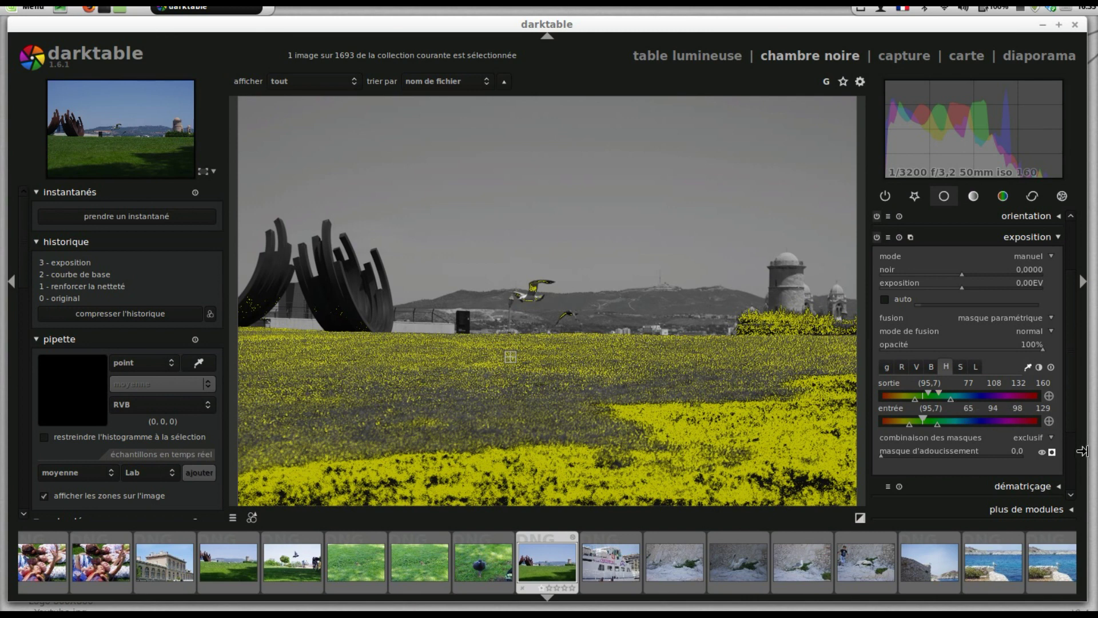
click(1052, 453)
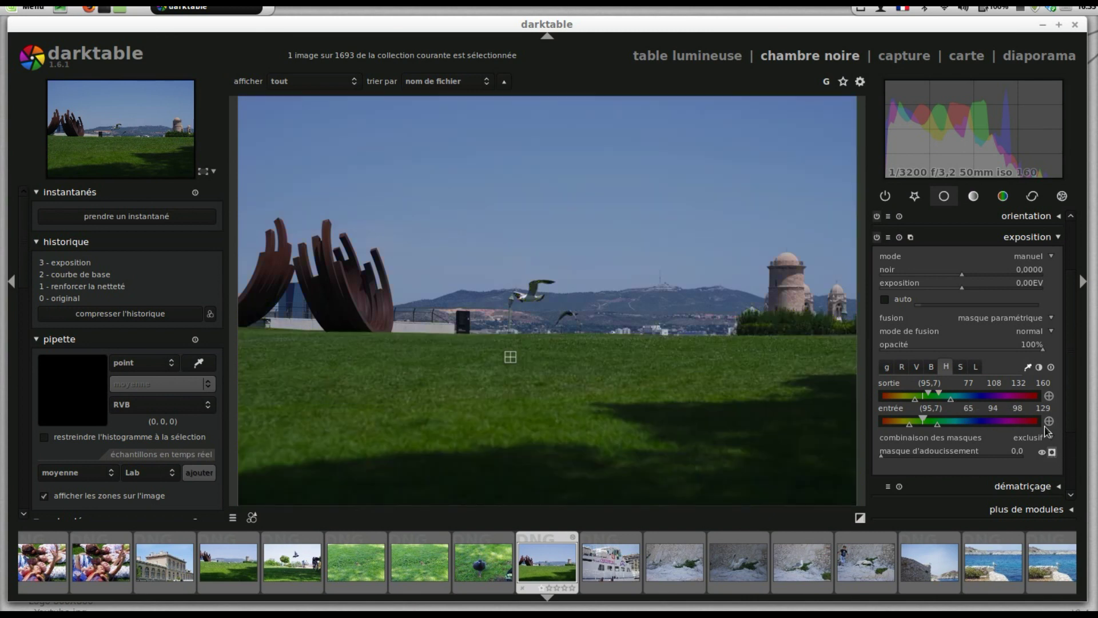
- Set the exposure to 1.50 EV for the masked lawn and reset the H output range
right_click(972, 290)
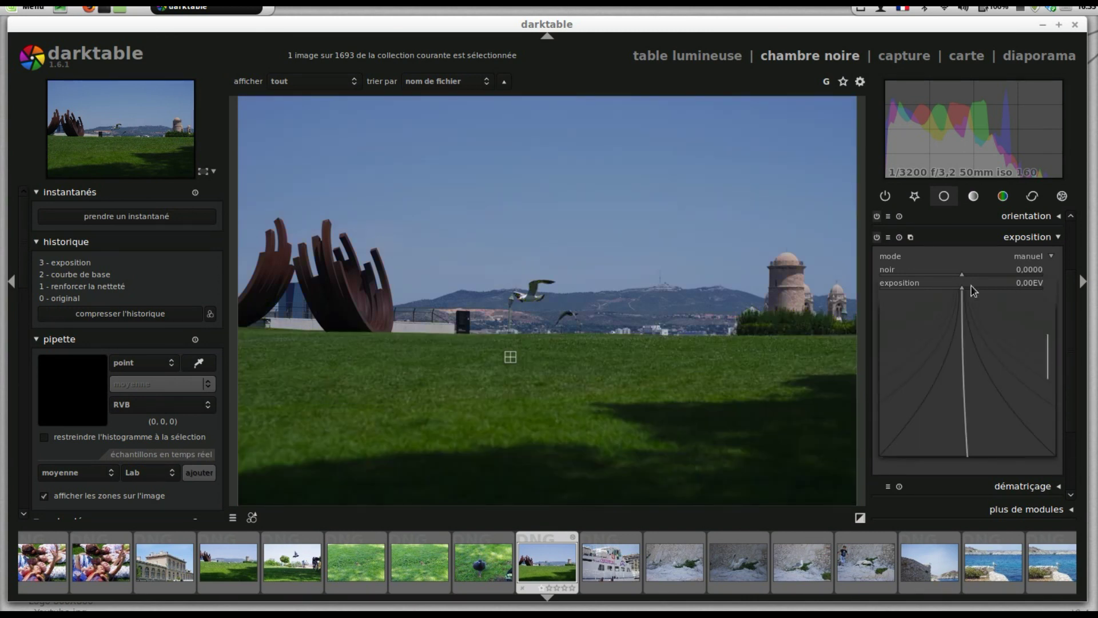
text(1.5)
key(Return)
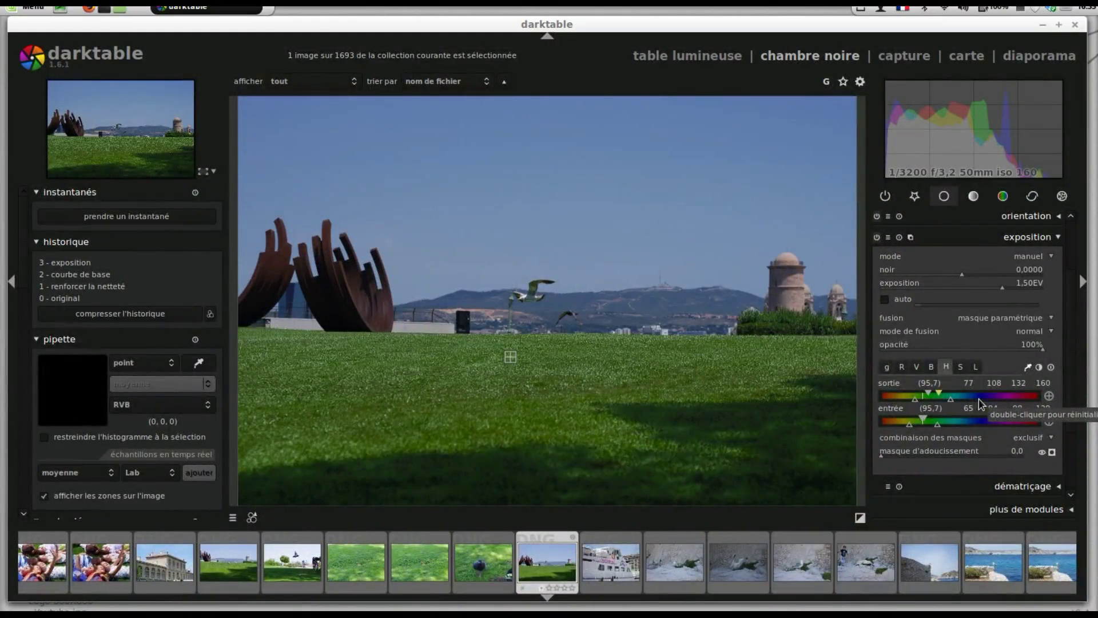
double_click(979, 400)
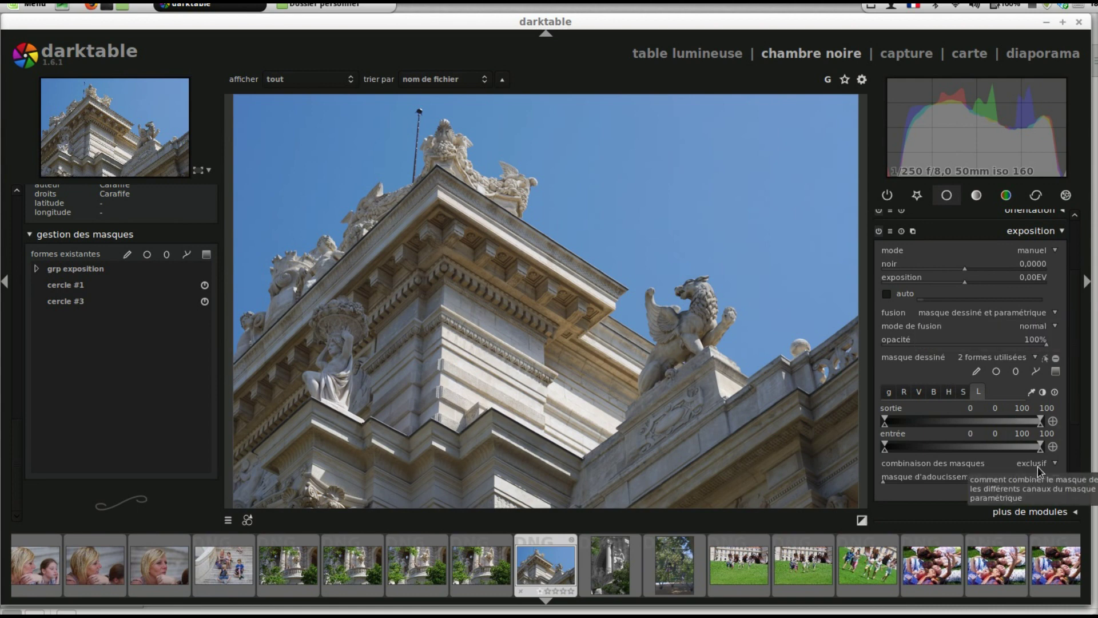
- Examine the building photo's exposure mask by showing its H channel range, its two drawn circles and the mask preview
click(949, 393)
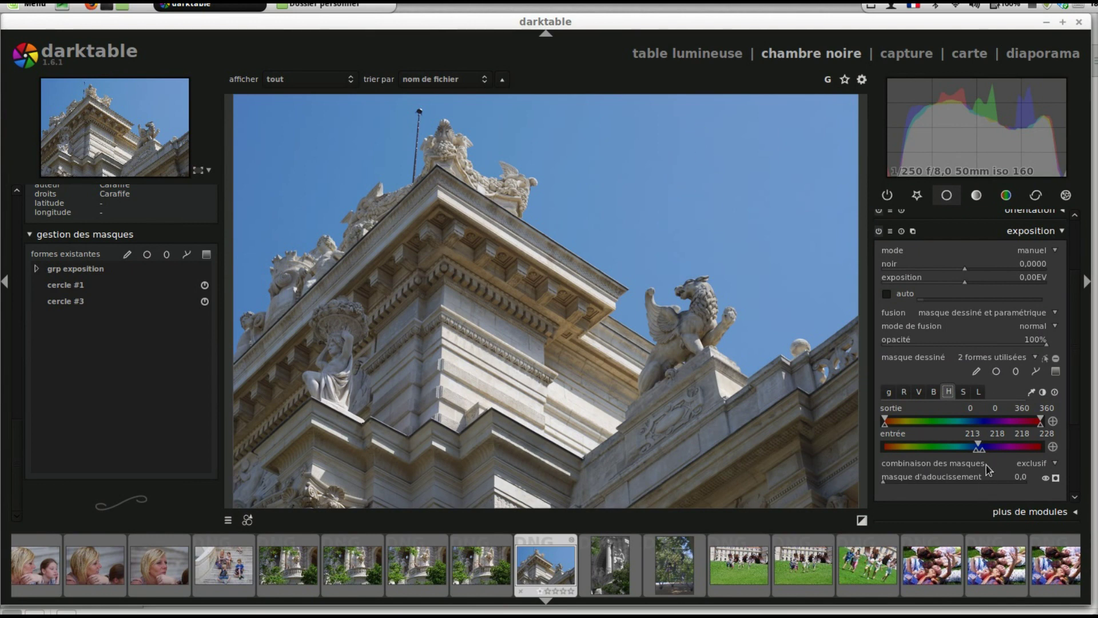
click(1043, 361)
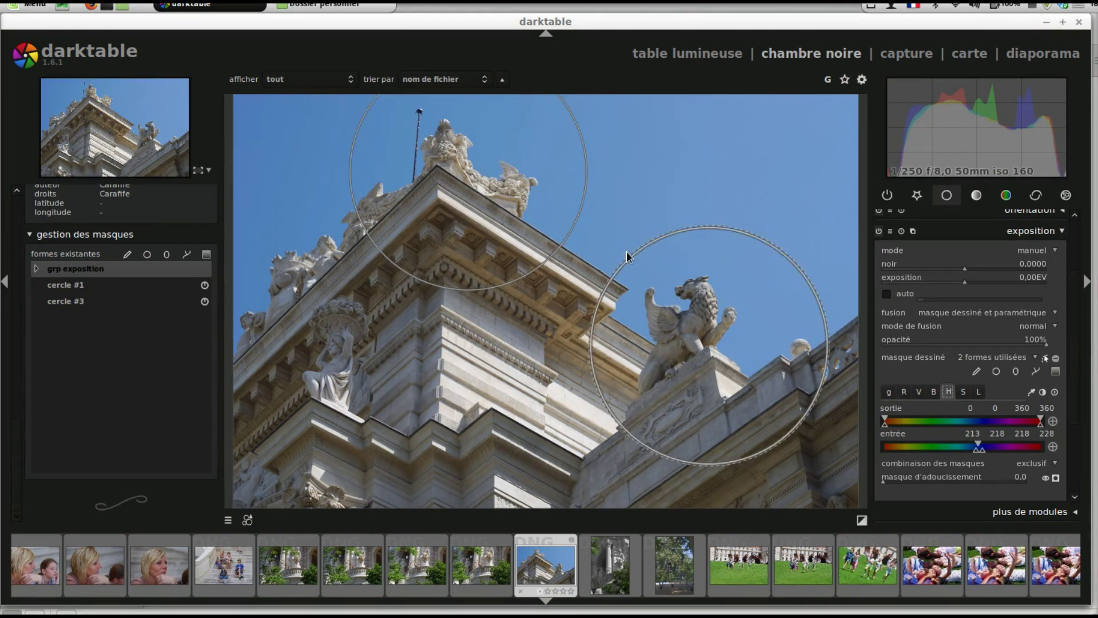
click(1056, 478)
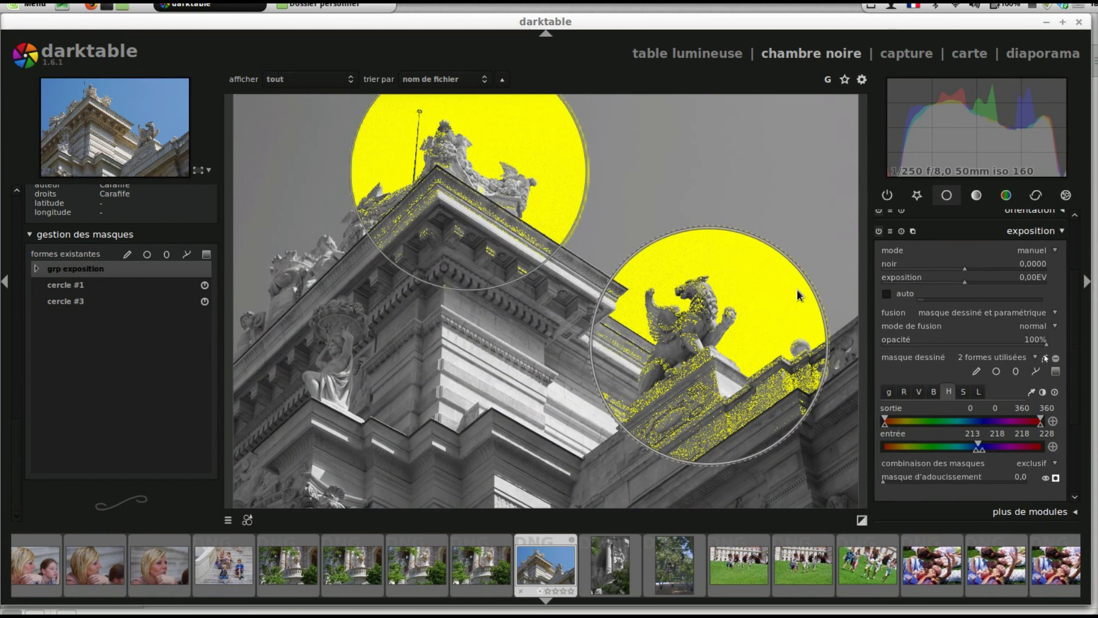
- Invert the drawn mask's polarity, trying the "exclusif & inversé" combination before restoring "exclusif"
click(1042, 461)
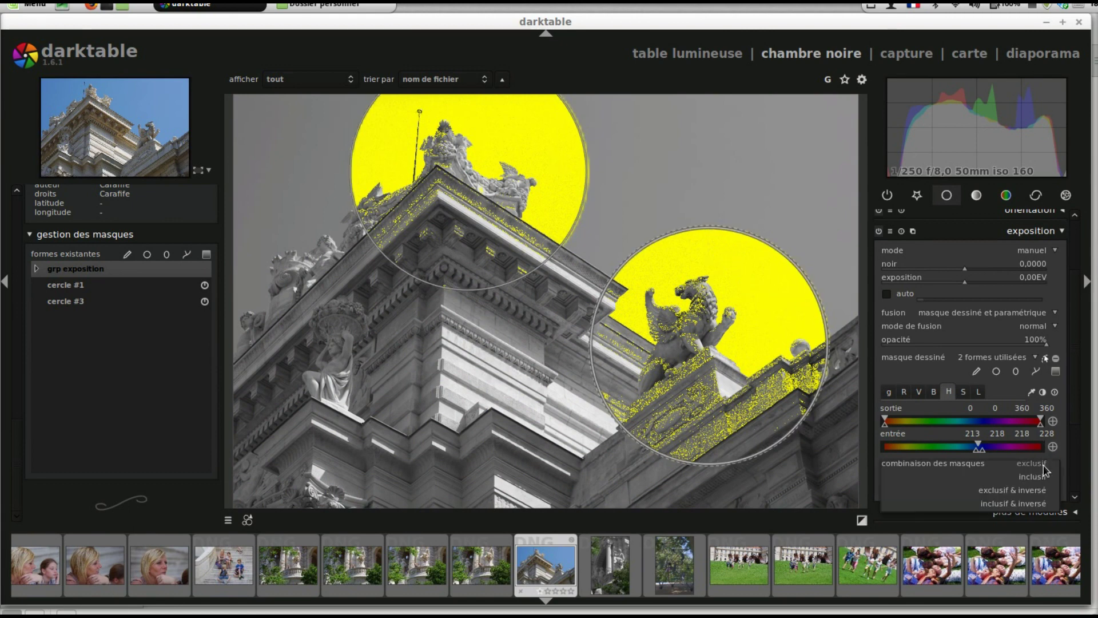
click(1036, 491)
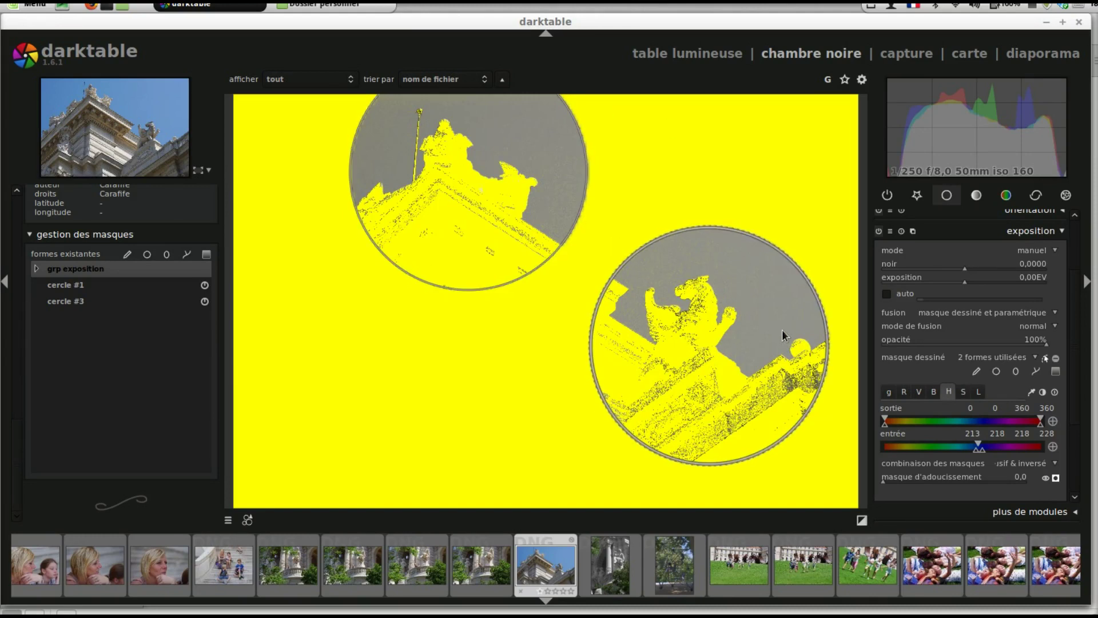
click(1056, 358)
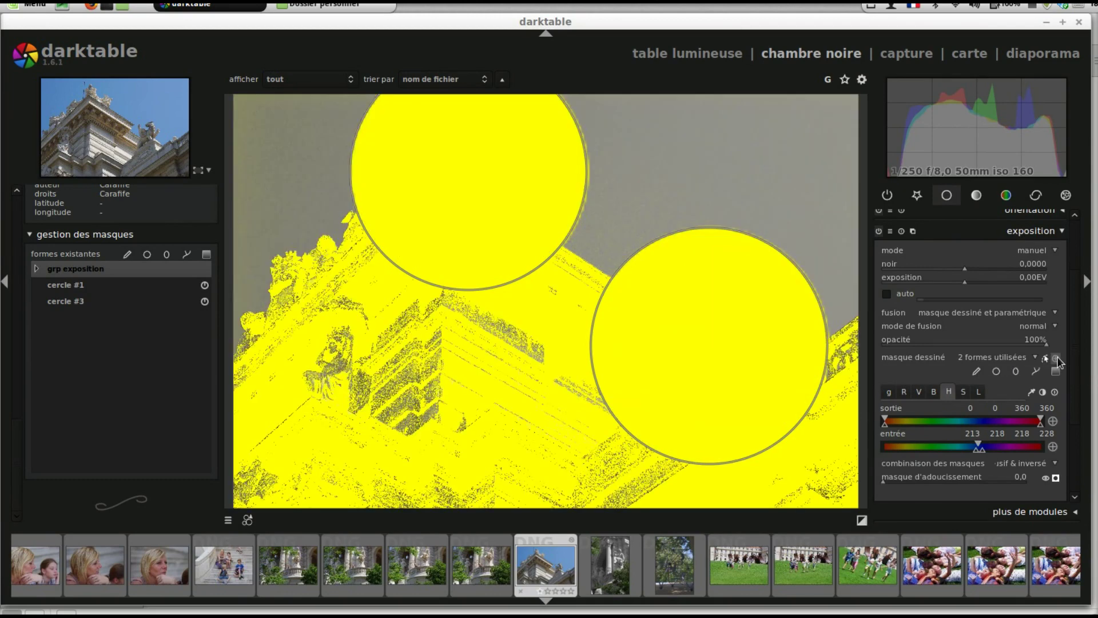
click(1038, 464)
click(1038, 438)
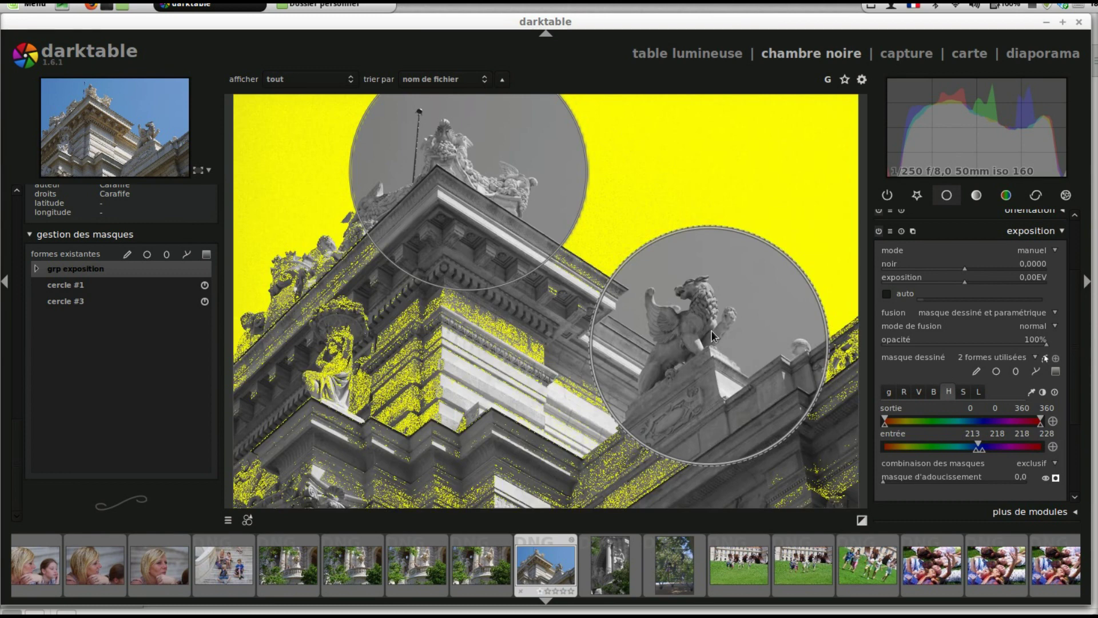